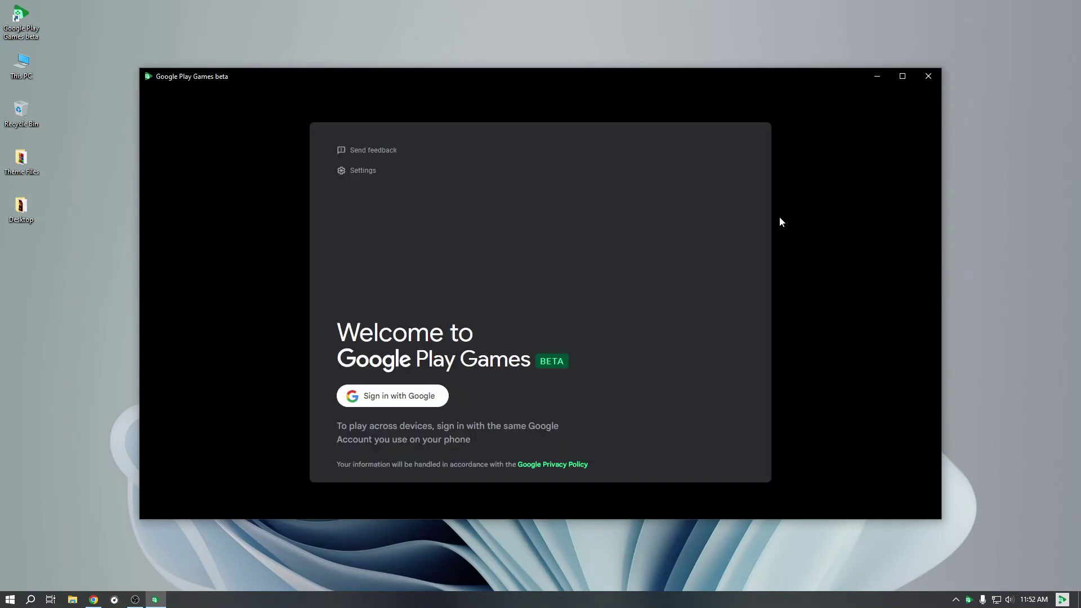
- Sign in with the Google account and finish the setup with the experience-improvement data sharing left on
click(394, 401)
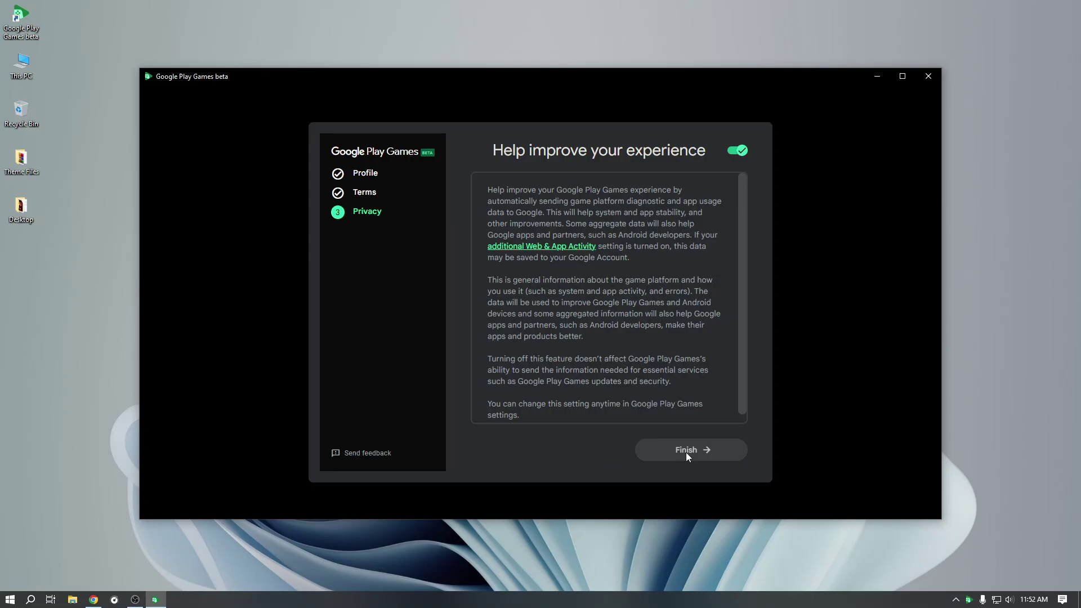
click(686, 454)
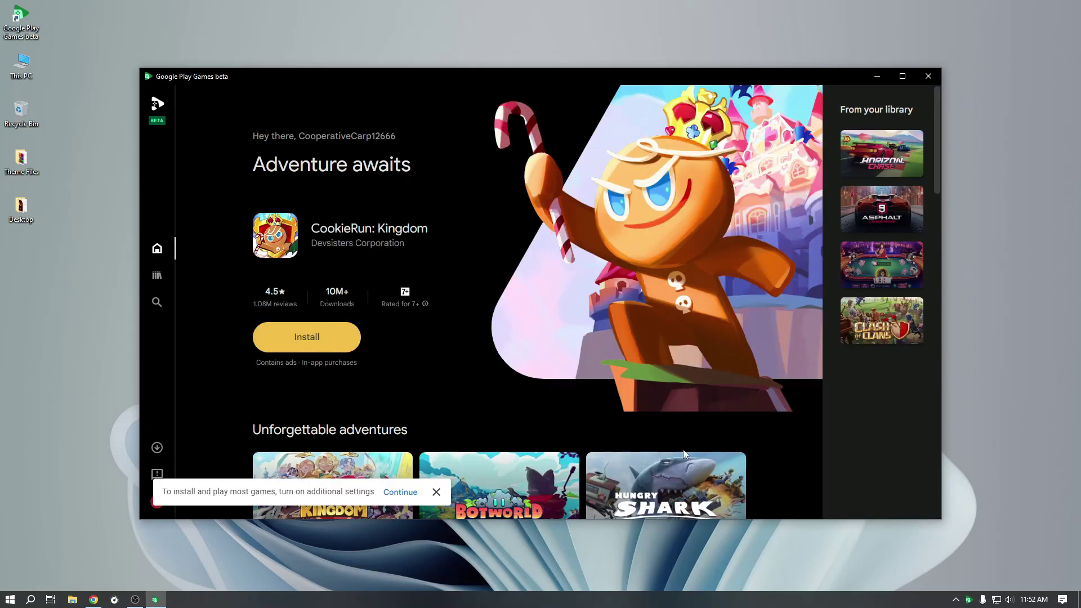
- Open Clash of Clans from the library and agree to turn on the virtualization settings it requires
scroll(464, 236, down, 4)
scroll(463, 236, down, 15)
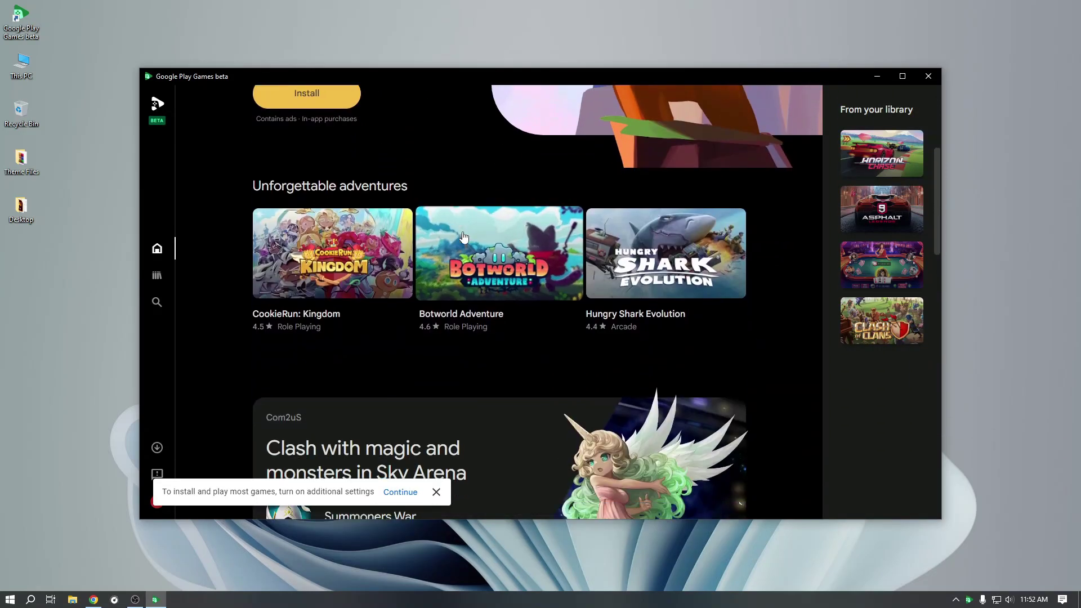
scroll(463, 240, down, 6)
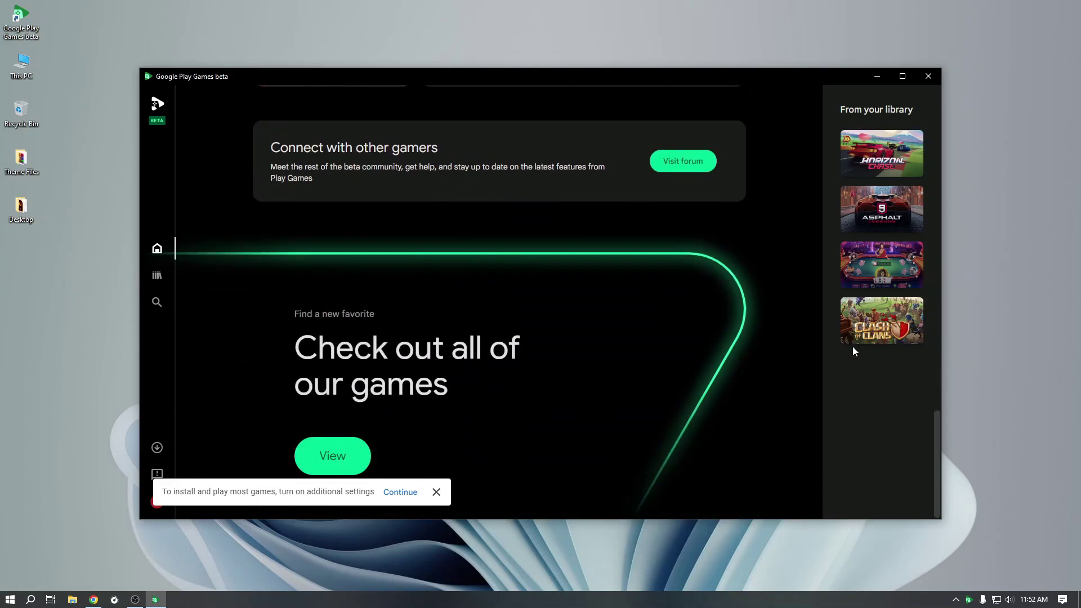
click(875, 328)
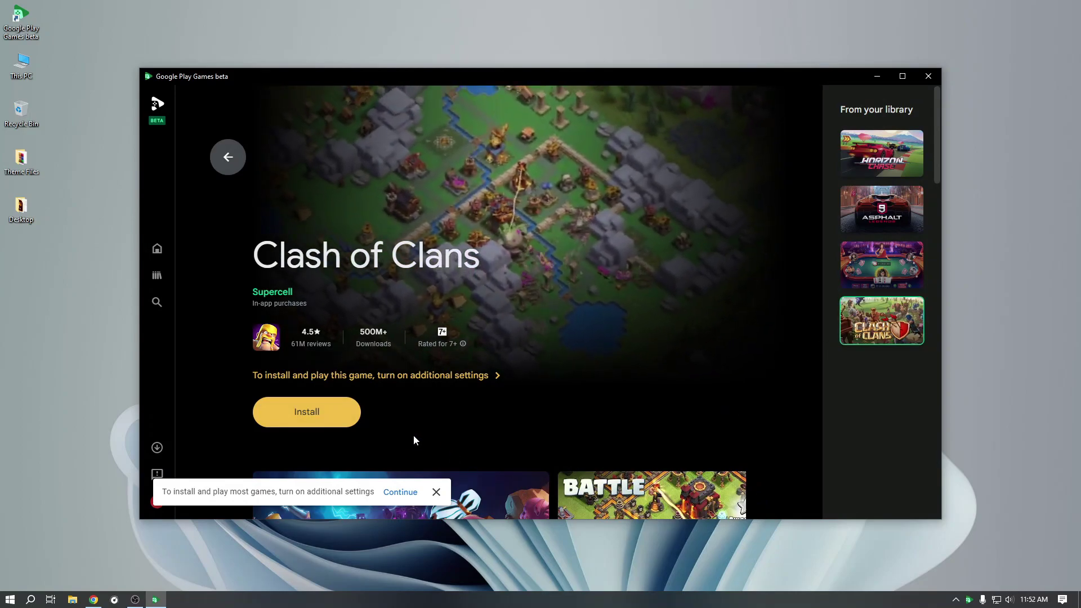
click(431, 378)
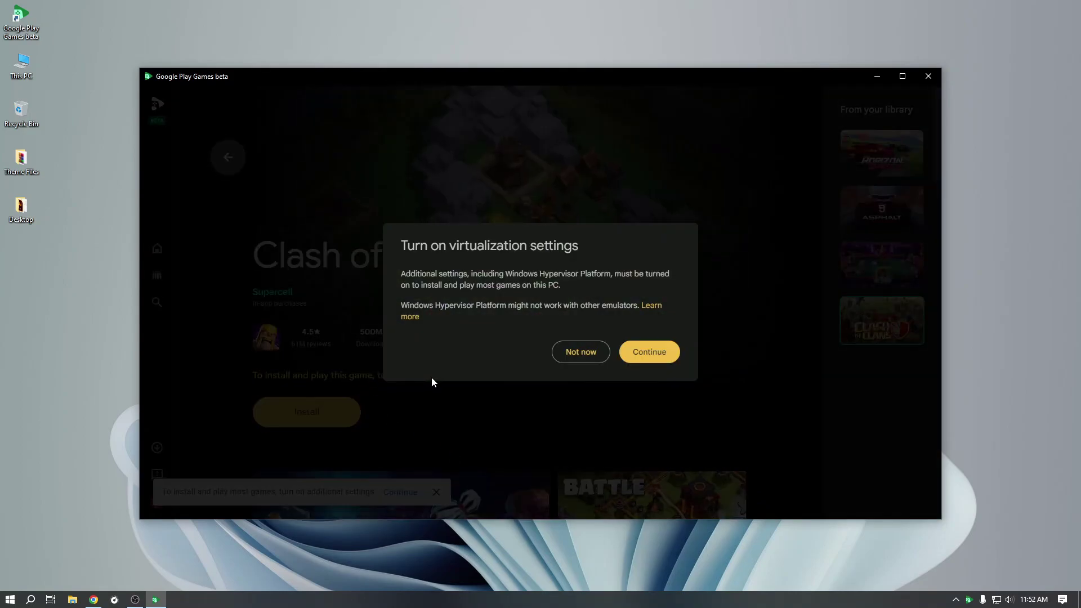
click(650, 352)
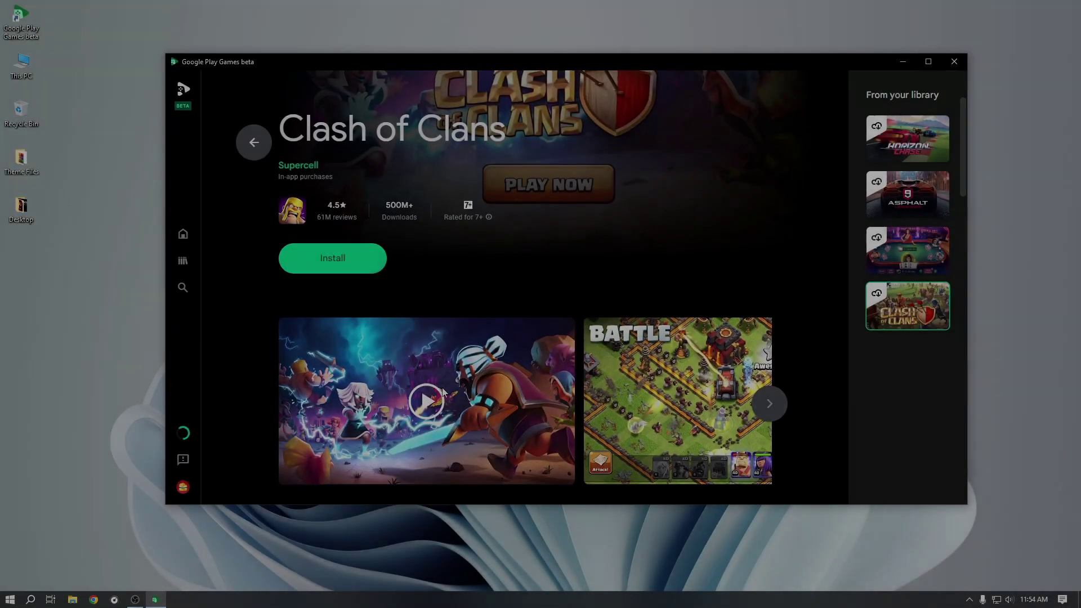
- Install Clash of Clans from its game page
scroll(443, 393, down, 3)
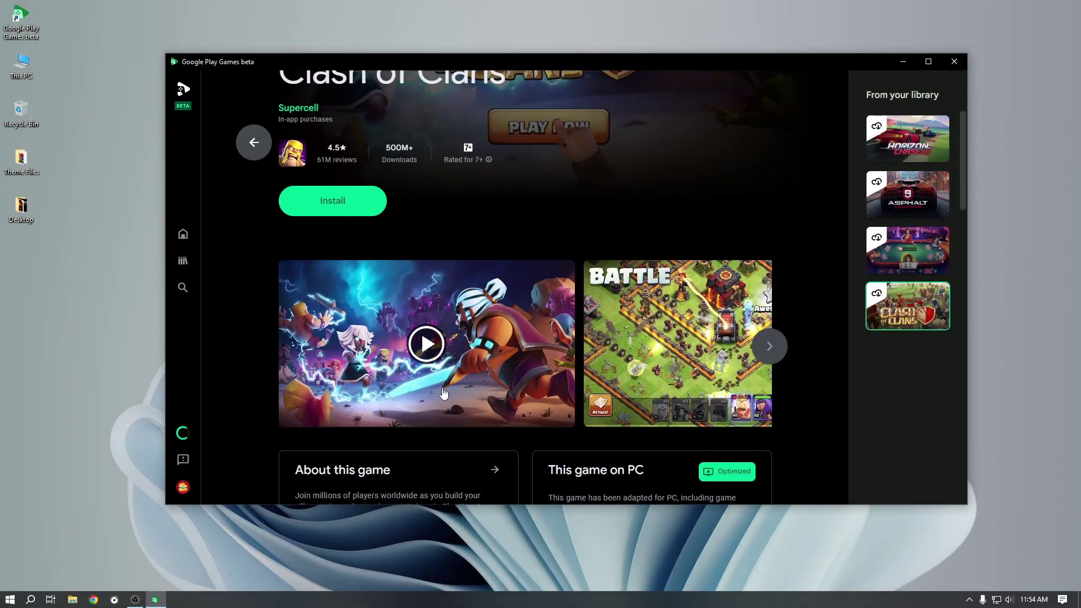
scroll(442, 390, up, 4)
click(346, 325)
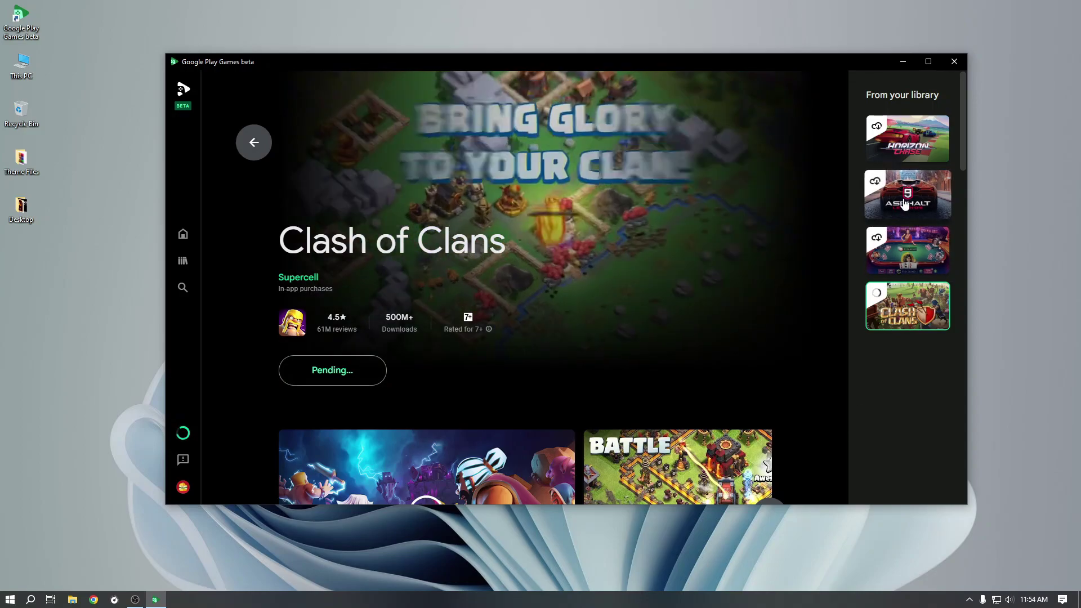
- View the library pages of Asphalt 9: Legends, Teen Patti Gold and Horizon Chase, and return to Clash of Clans
click(903, 198)
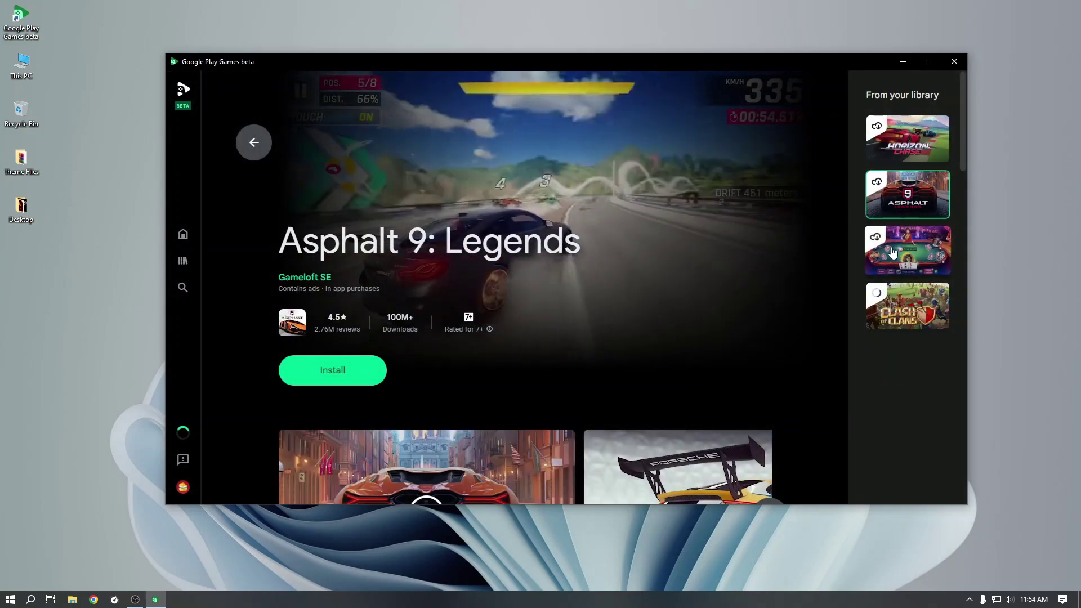
click(893, 250)
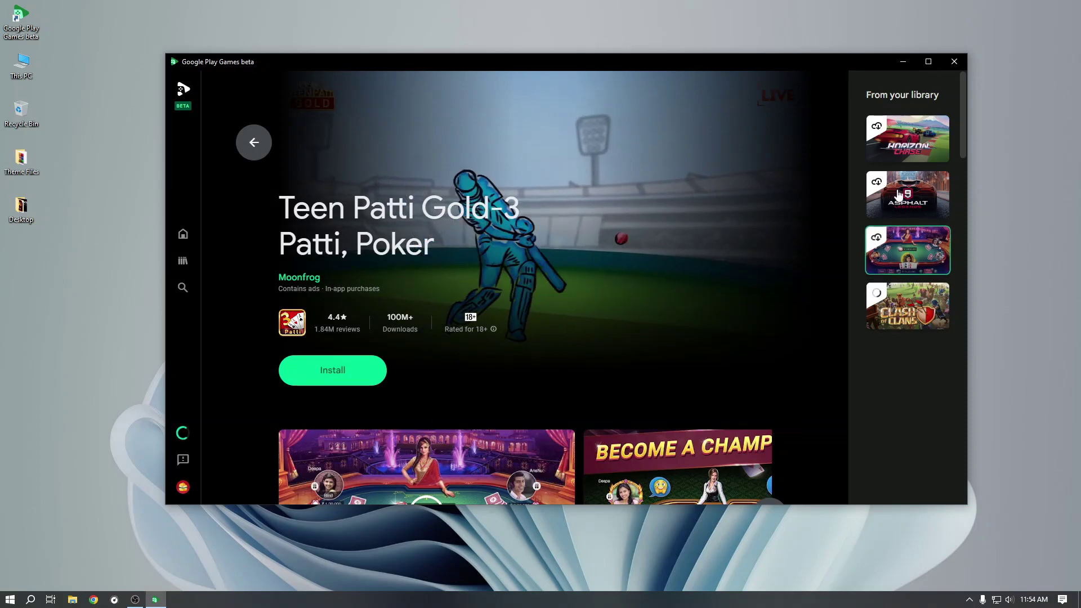
click(899, 157)
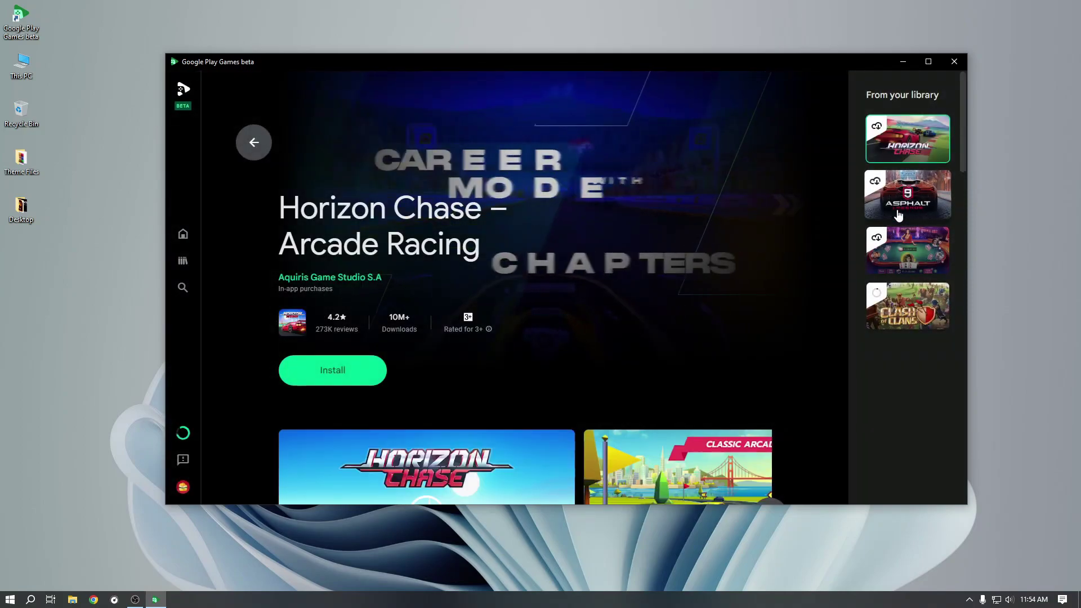
click(897, 307)
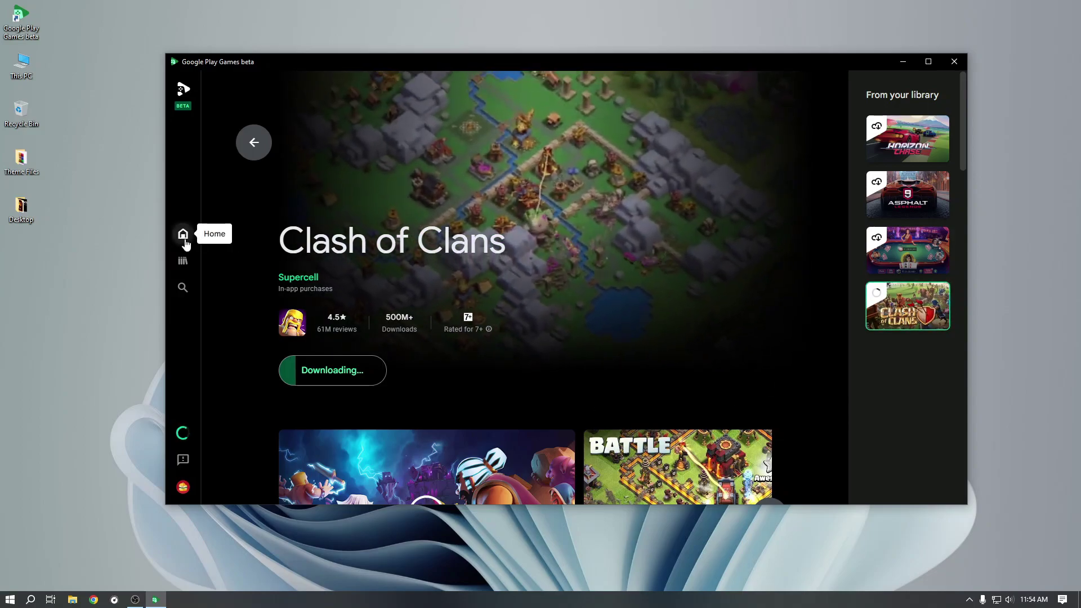
- Return to the home page and open the full catalogue of games from its end
click(183, 234)
scroll(392, 249, down, 10)
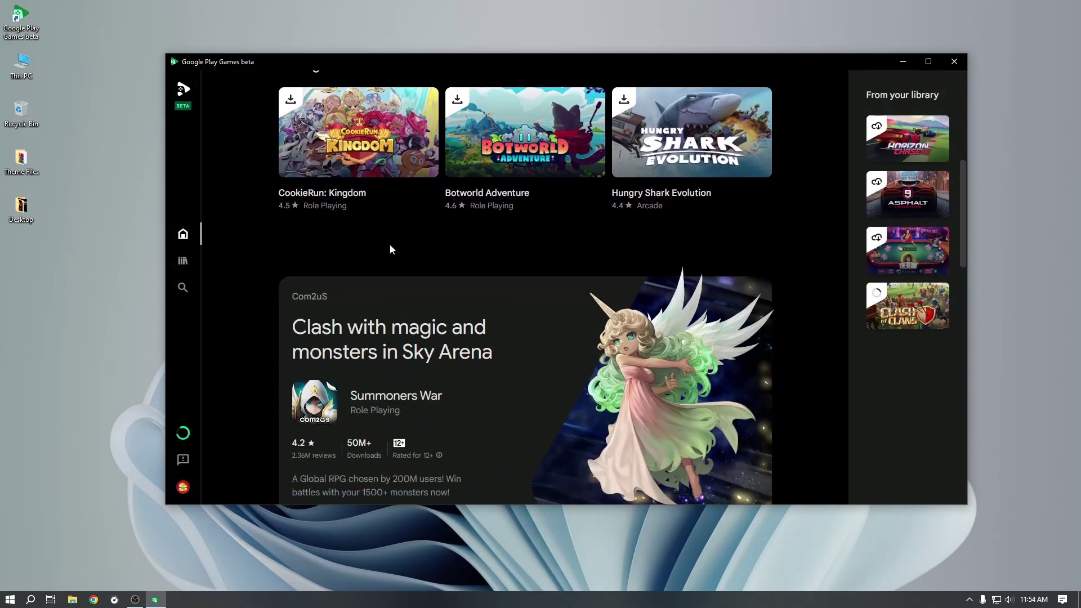
scroll(392, 249, down, 5)
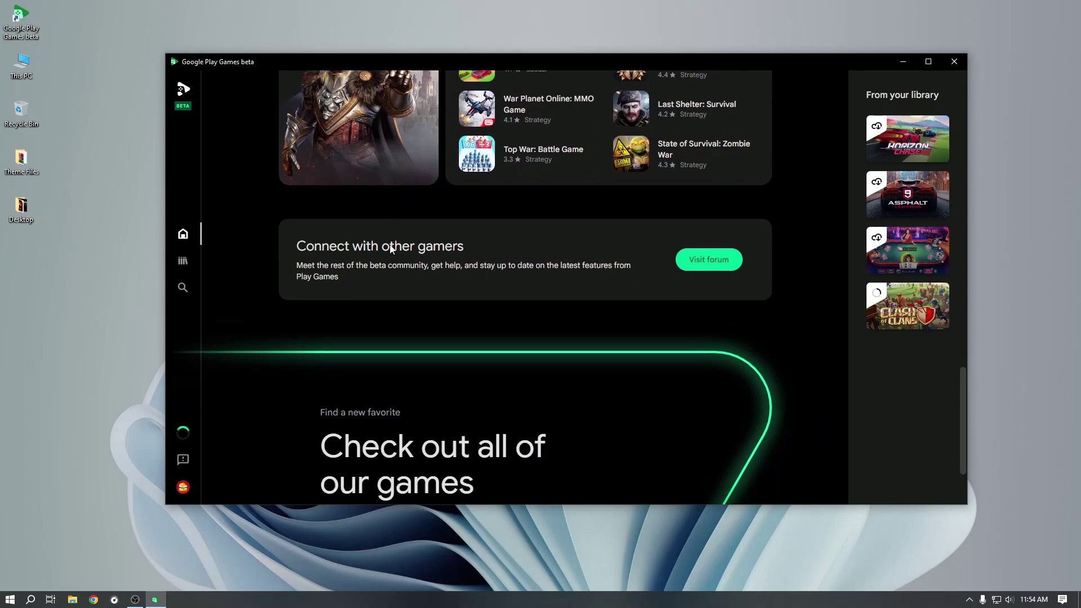
click(361, 443)
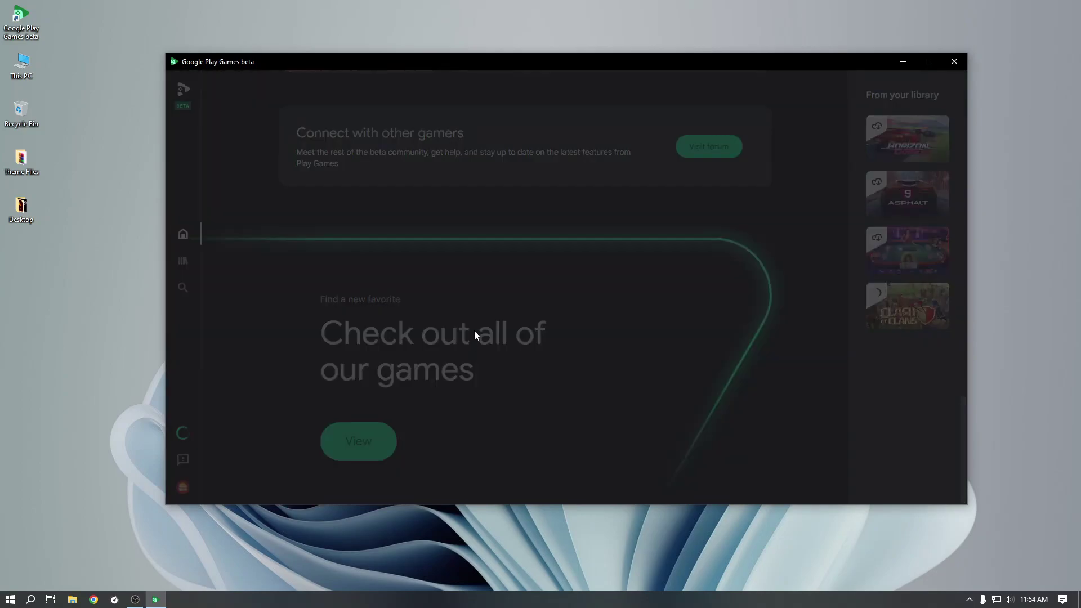
- Look through the games offered in the Explore catalogue and return to its beginning
scroll(670, 262, down, 8)
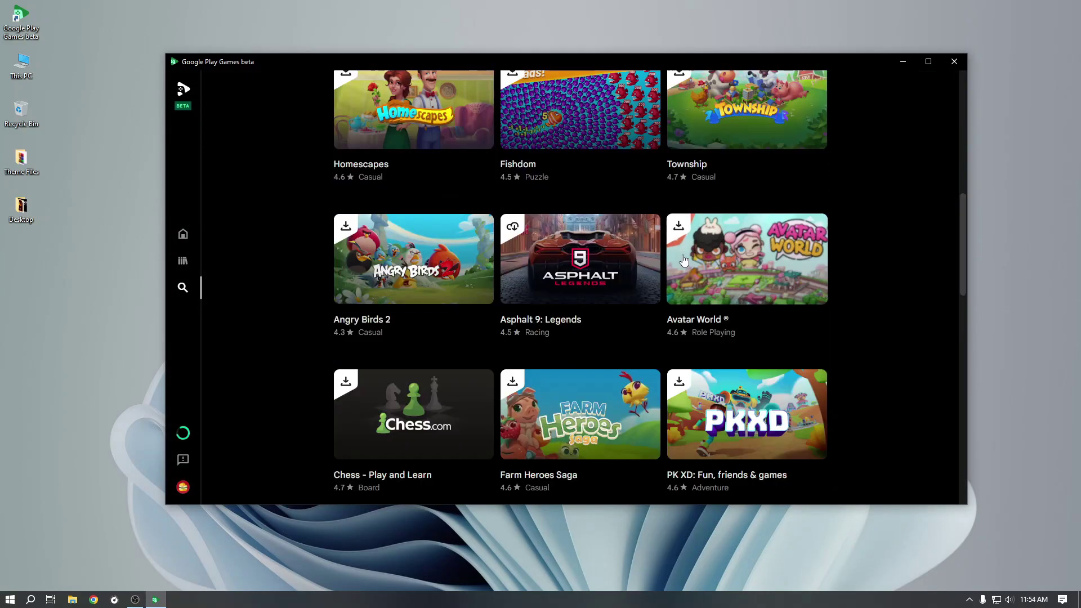
scroll(517, 299, up, 3)
scroll(517, 298, up, 5)
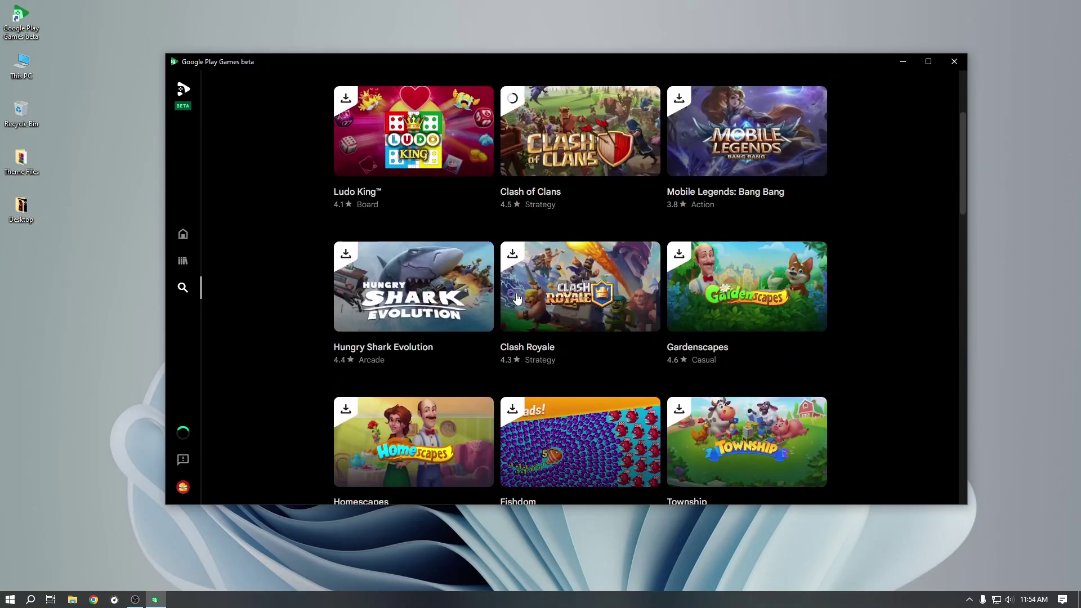
scroll(517, 298, down, 3)
scroll(517, 299, down, 15)
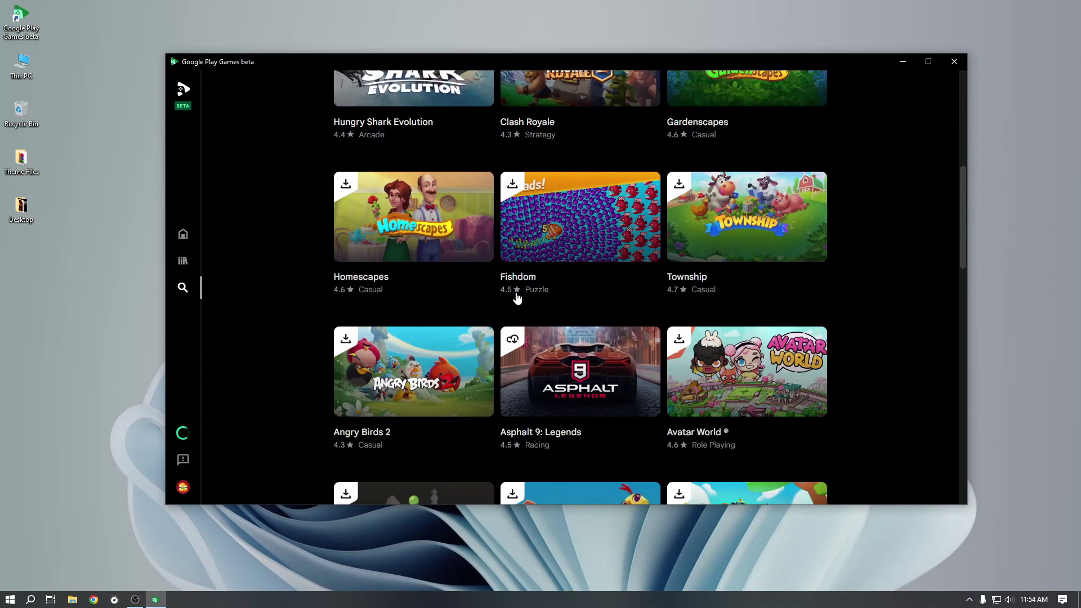
scroll(517, 298, down, 5)
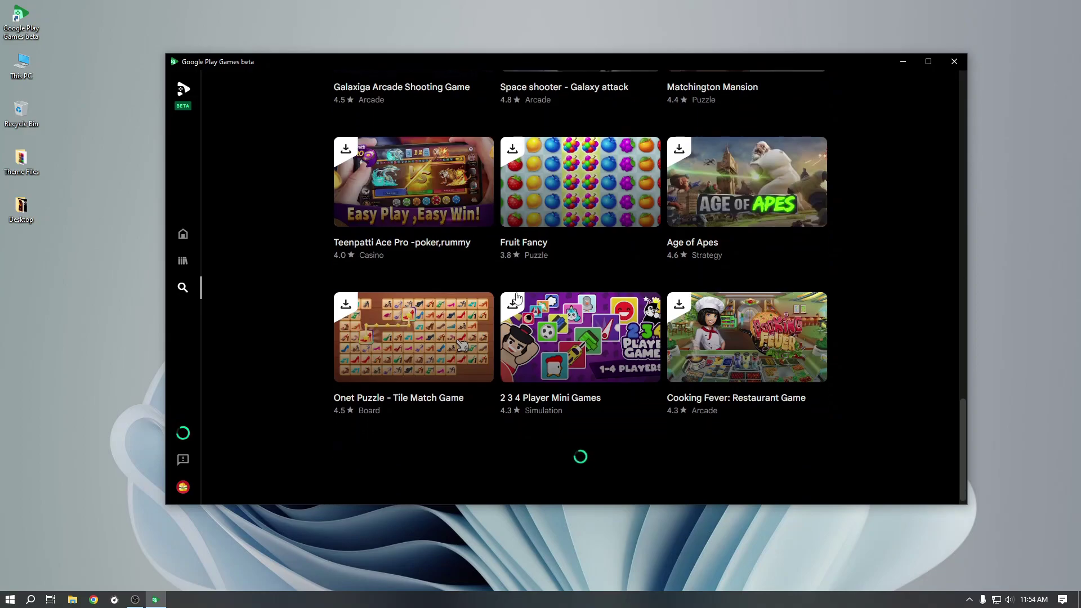
scroll(517, 297, down, 5)
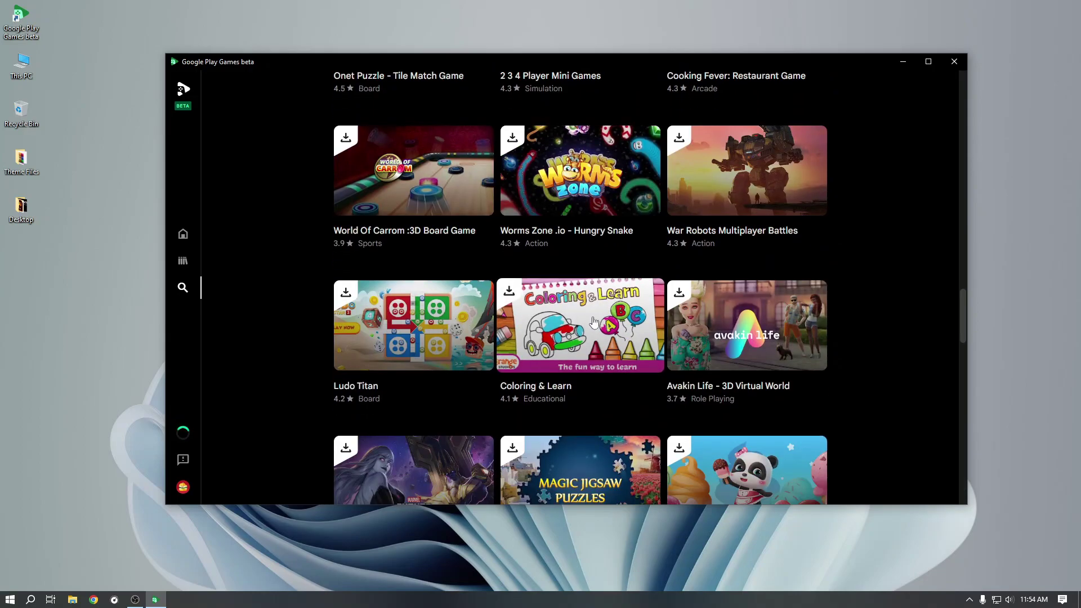
scroll(885, 329, down, 11)
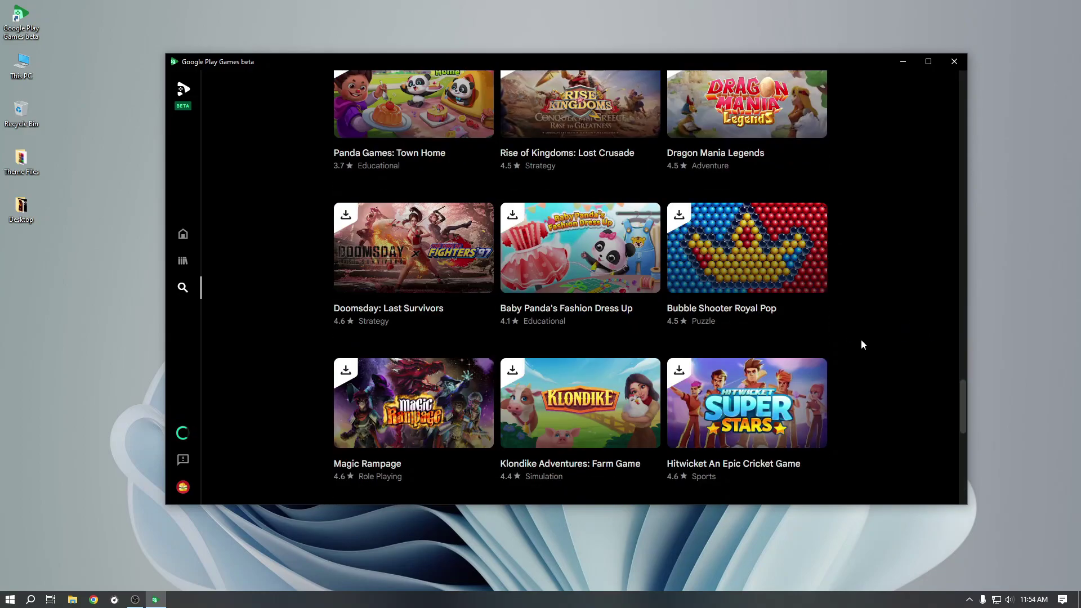
scroll(860, 341, up, 4)
scroll(860, 343, up, 20)
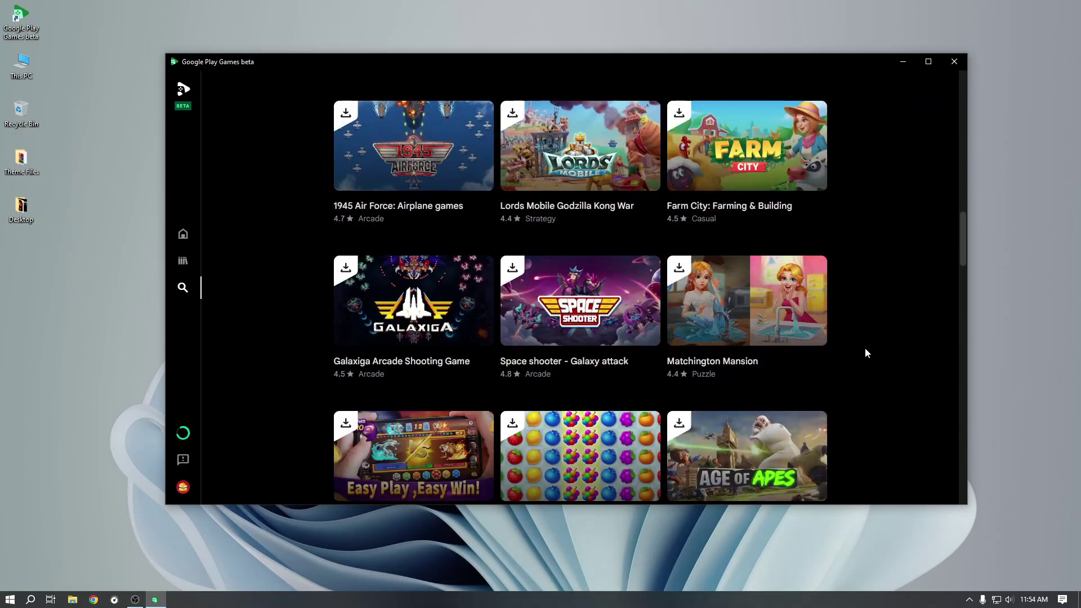
scroll(866, 349, up, 10)
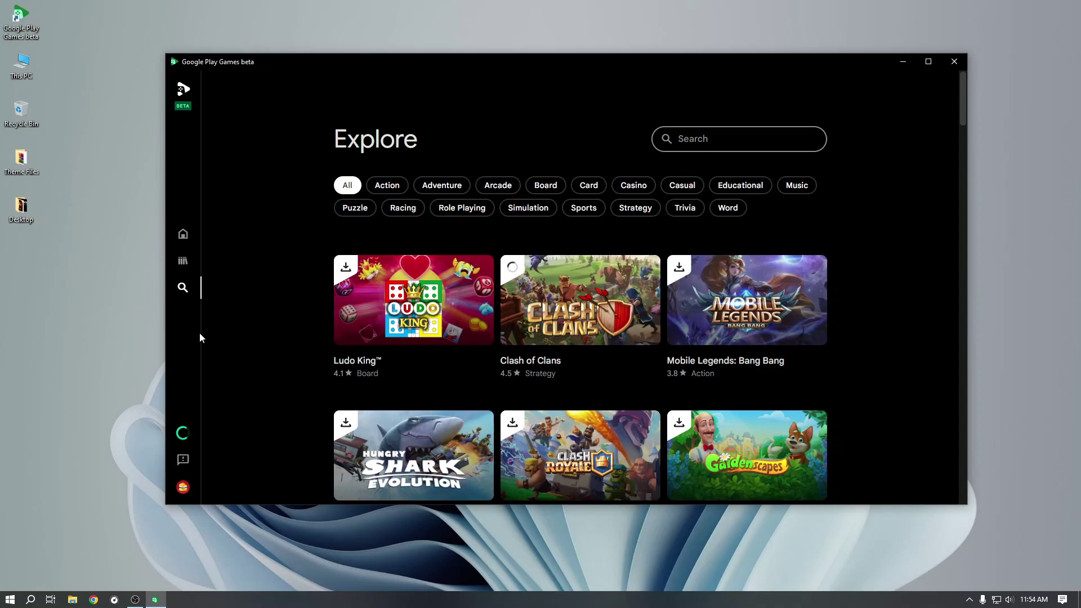
- Check the downloads list and launch the installed Clash of Clans from the library
click(182, 432)
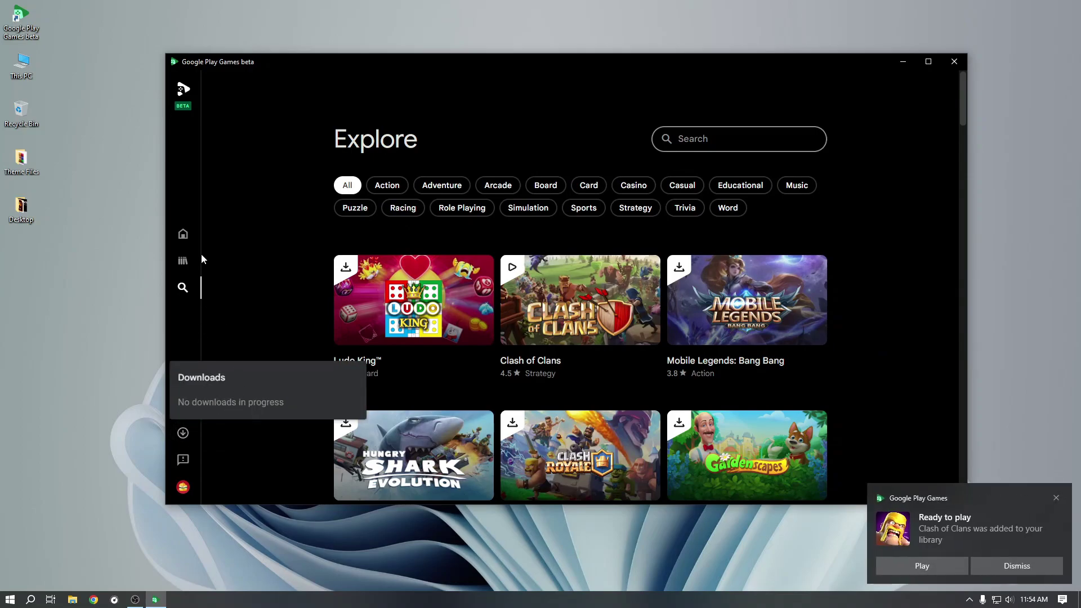
click(212, 431)
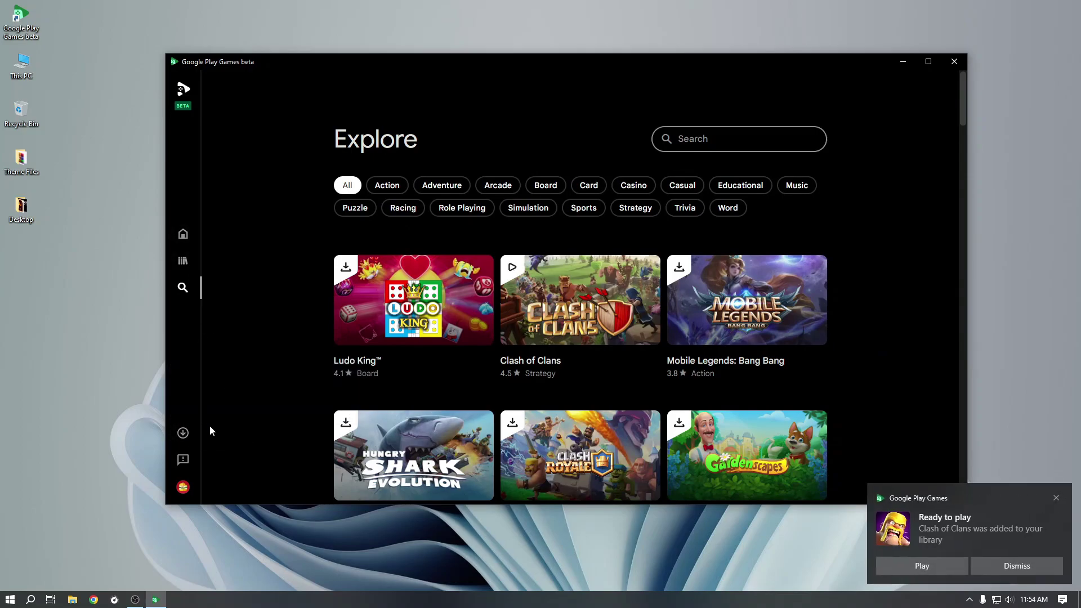
click(184, 236)
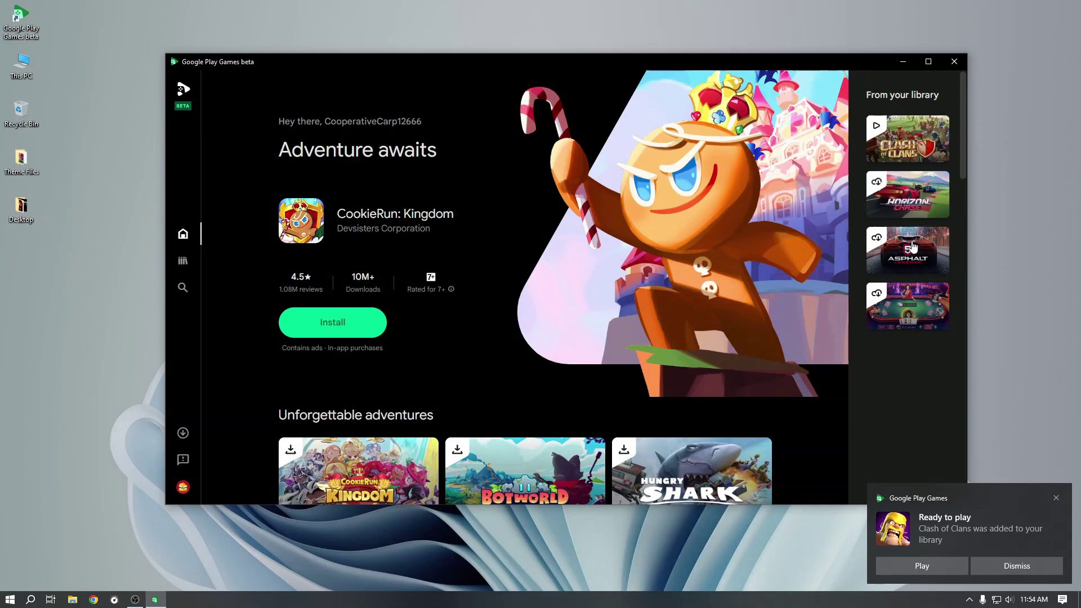
click(902, 144)
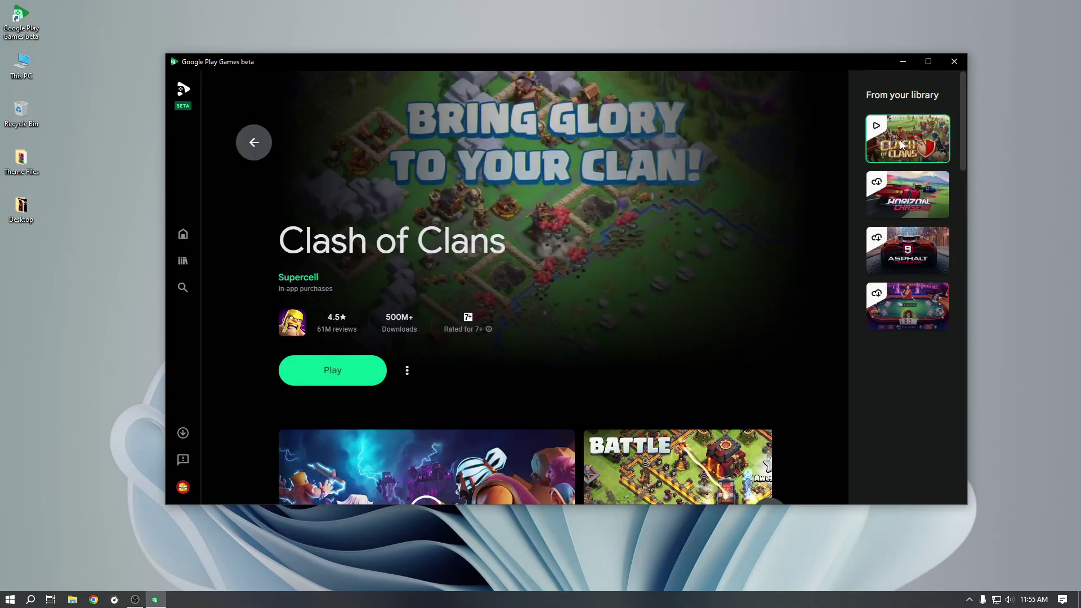
click(357, 377)
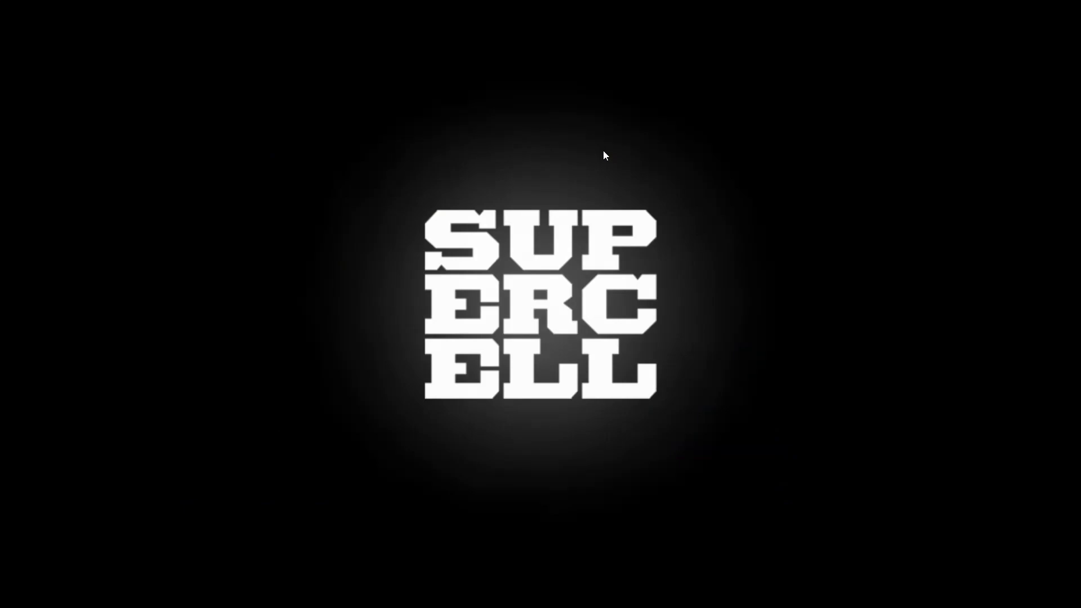
- Switch Clash of Clans from full screen to windowed mode and reposition its window over the launcher
key(F11)
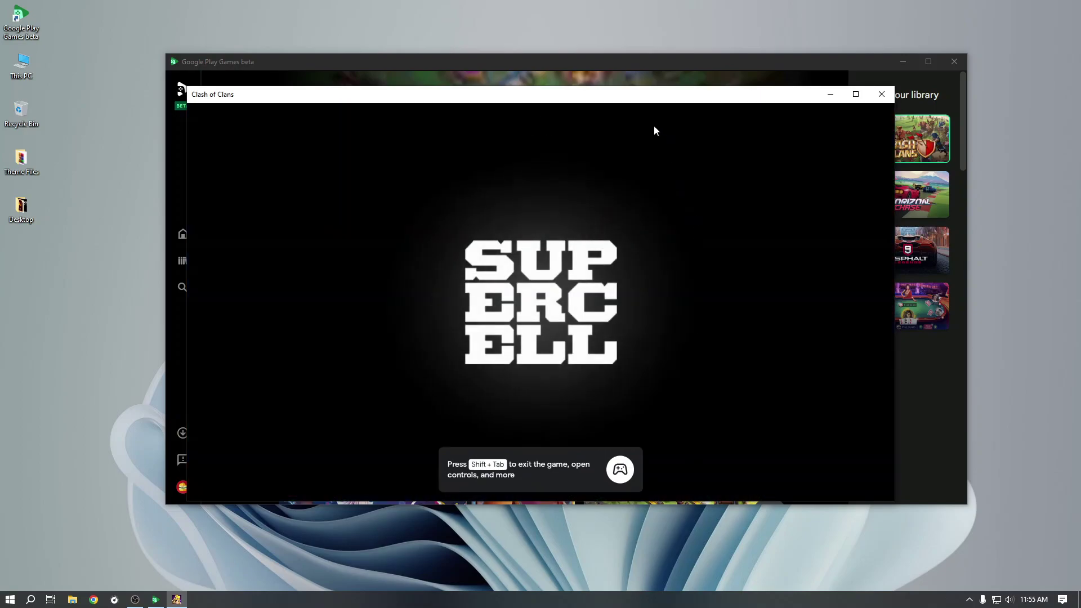
drag(634, 101, 638, 85)
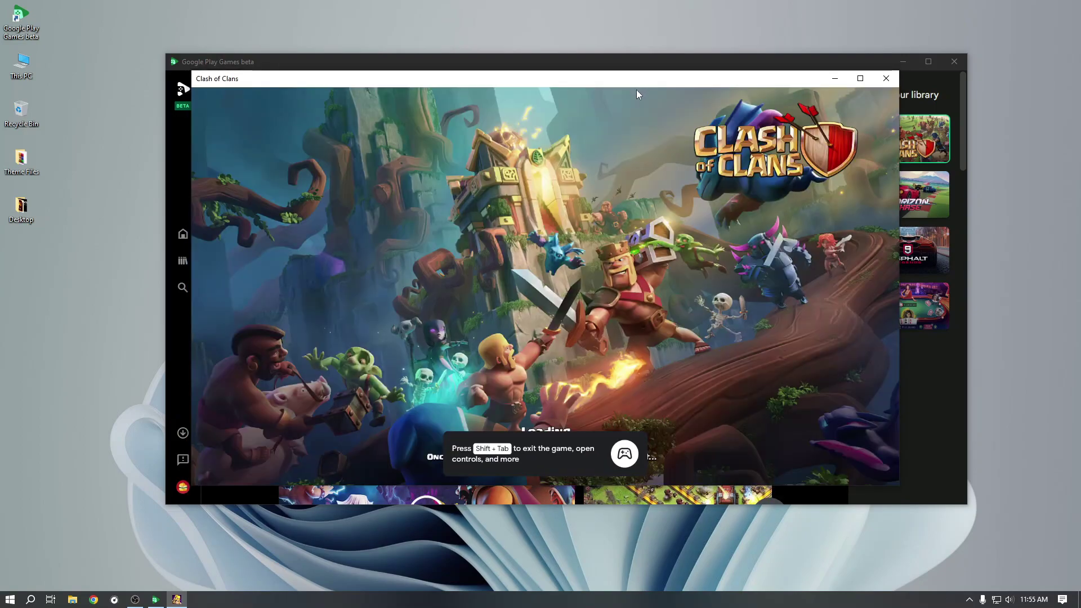
drag(645, 80, 664, 82)
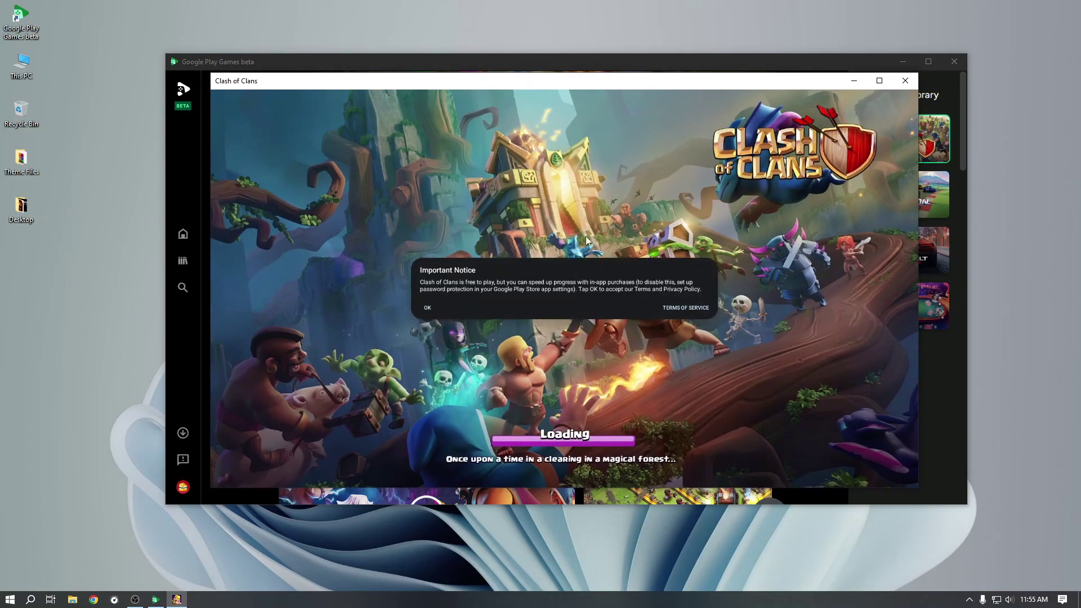
- Accept the game's Important Notice, agree to load the existing village, and continue to the Supercell ID login form
click(431, 309)
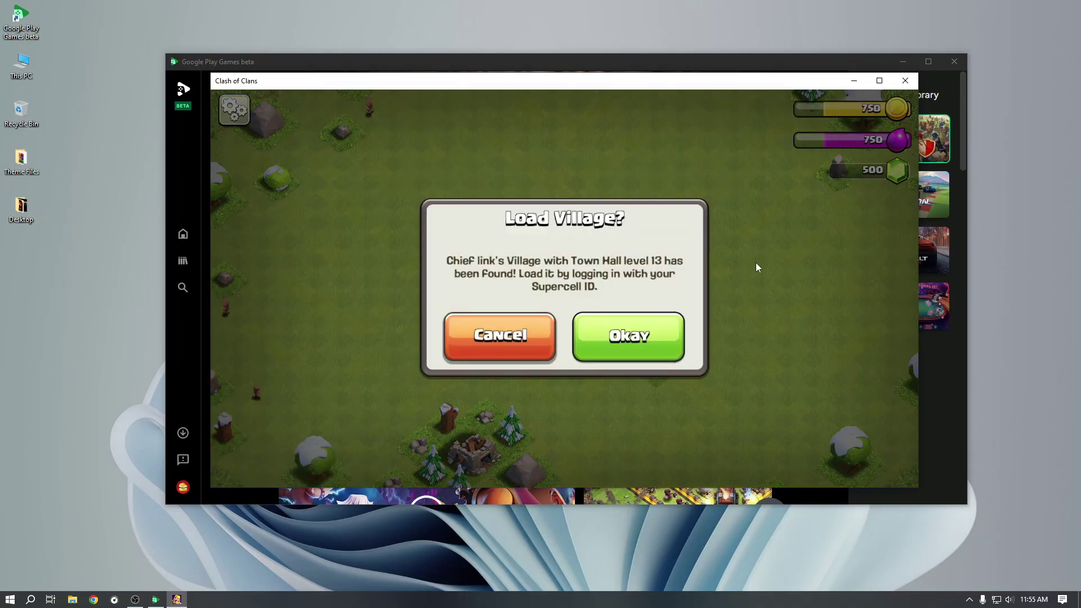
click(624, 341)
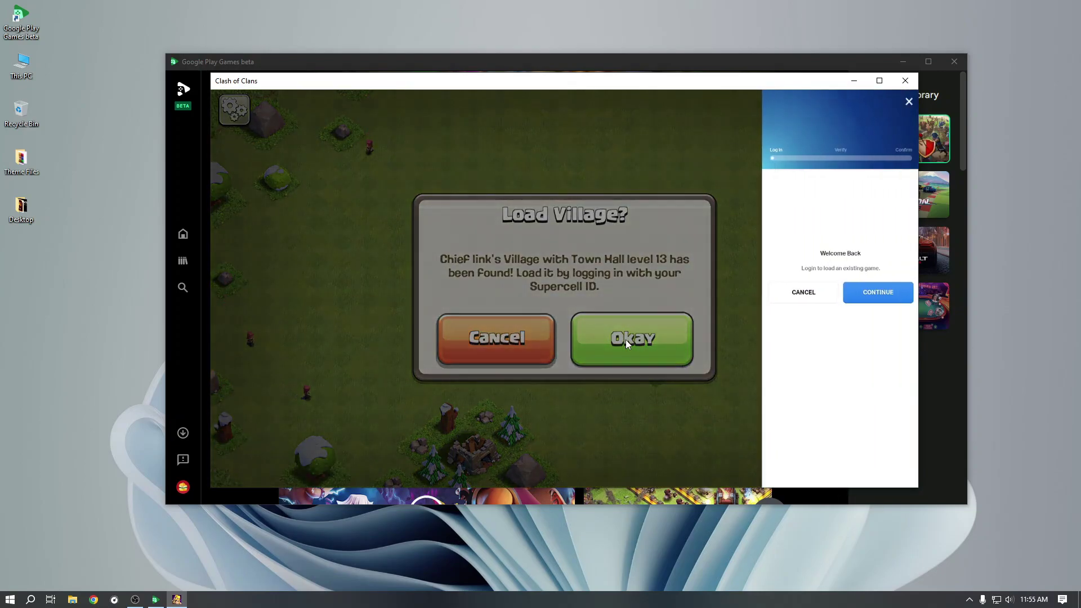
click(871, 295)
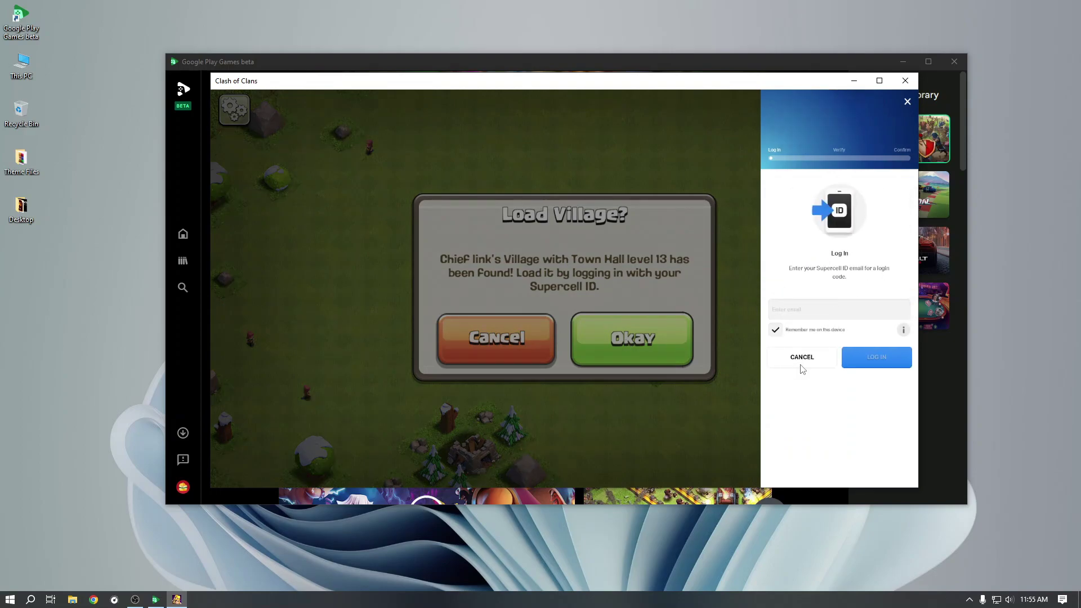
- Cancel the Supercell ID login and continue in the new starter village
click(802, 358)
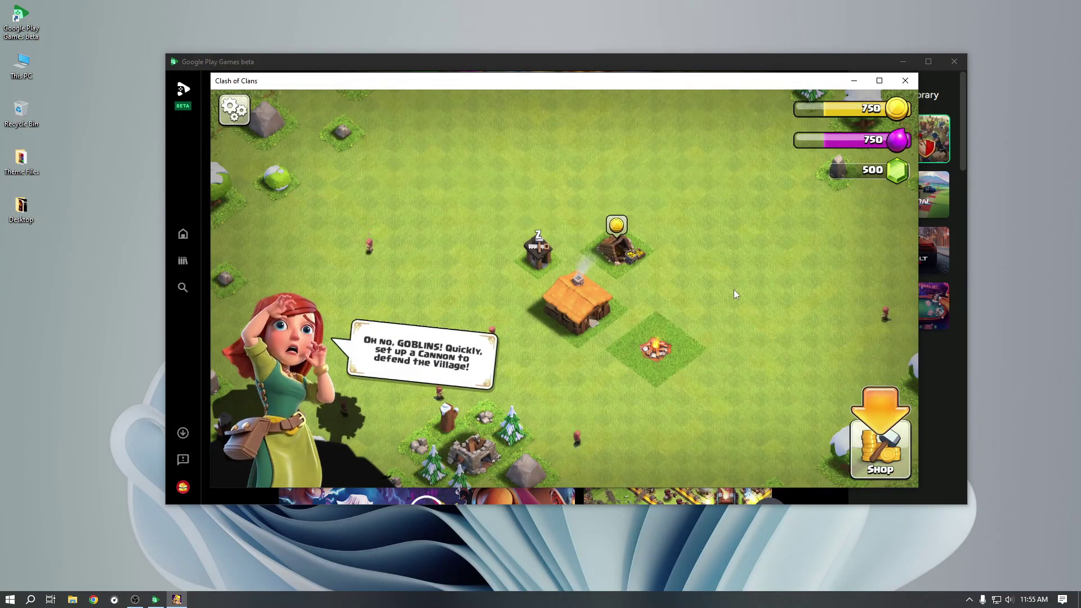
click(619, 232)
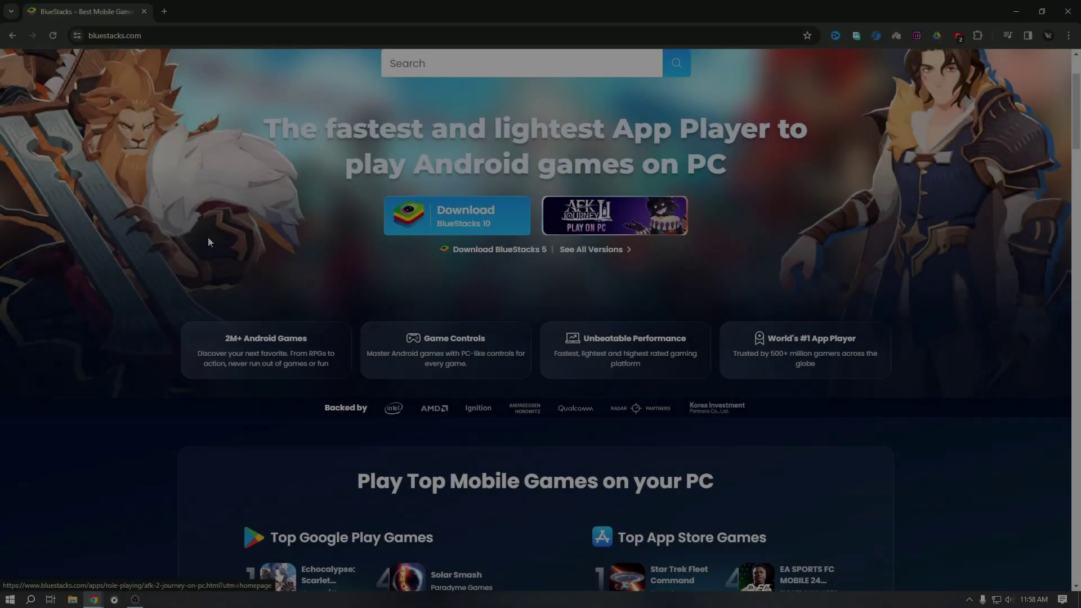
- Download the BlueStacks 10 installer from bluestacks.com in the browser and run the downloaded file
click(428, 223)
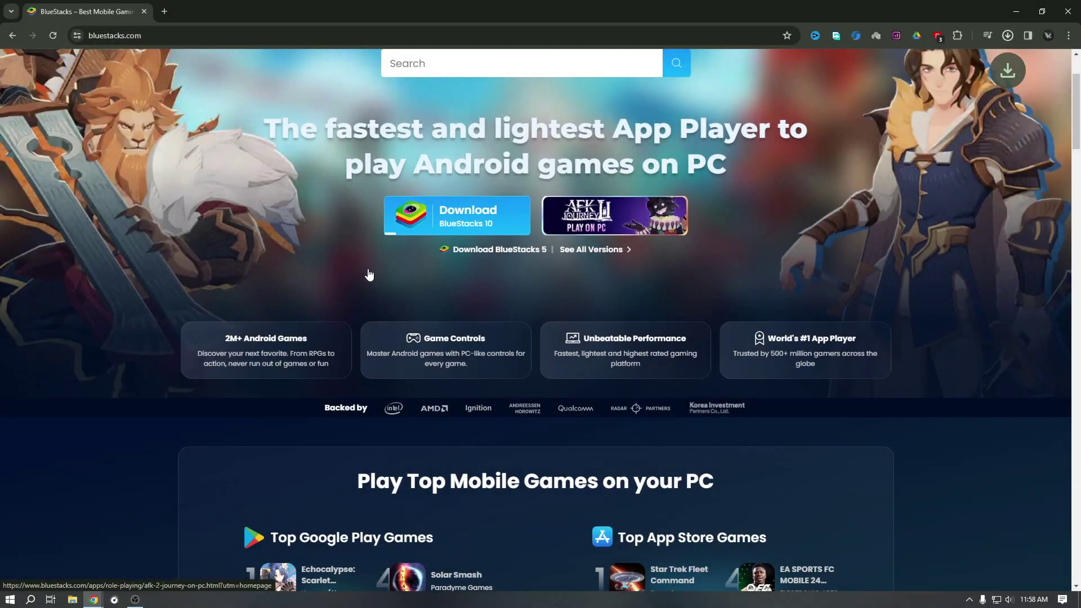
click(1007, 39)
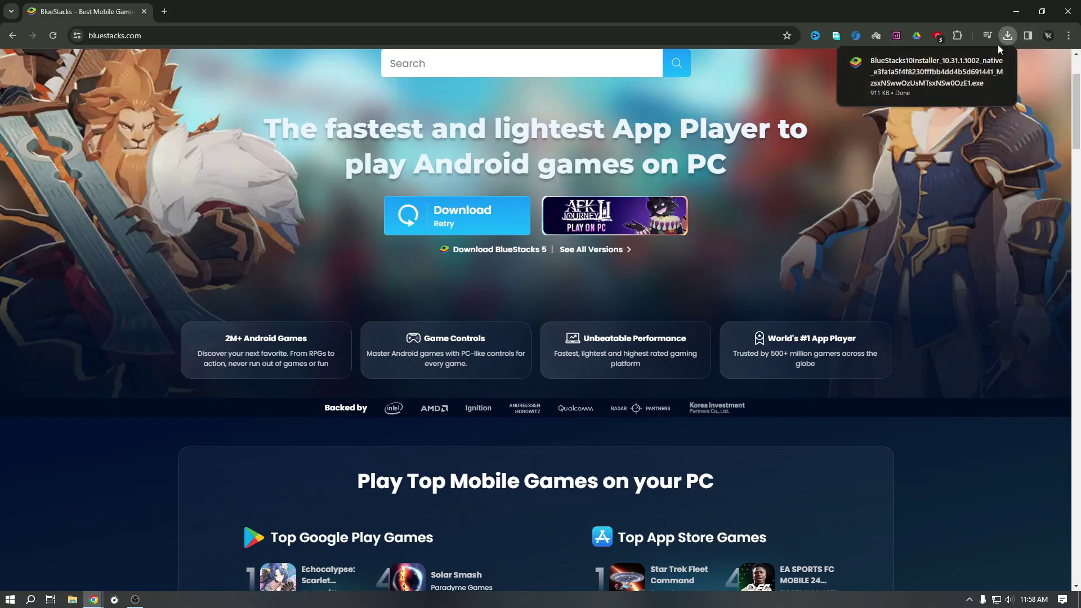
click(926, 79)
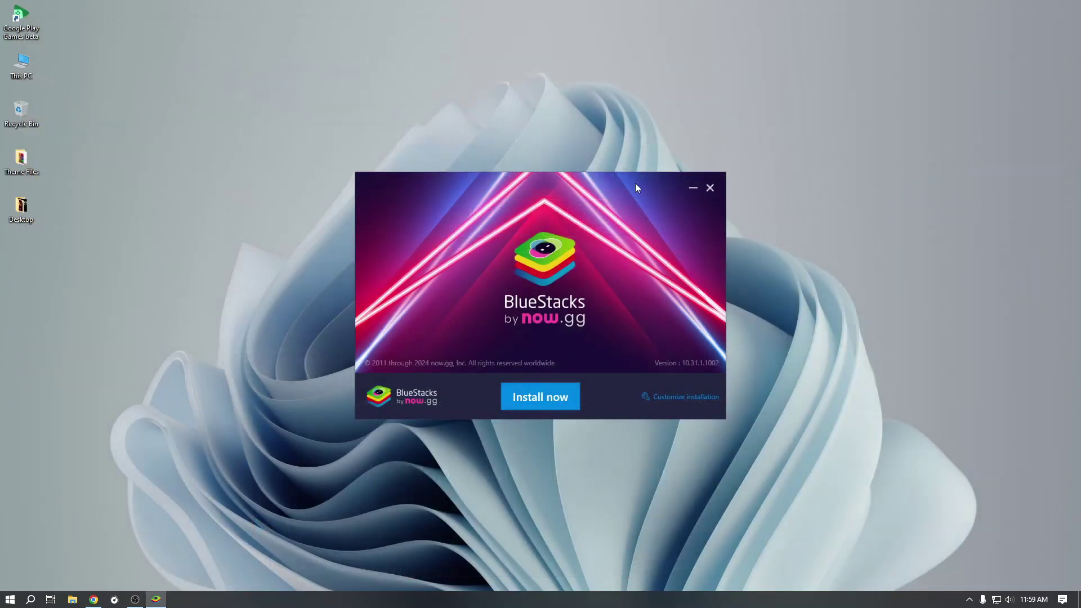
- Reposition the BlueStacks installer window and start the installation
drag(636, 184, 617, 134)
click(536, 353)
click(675, 349)
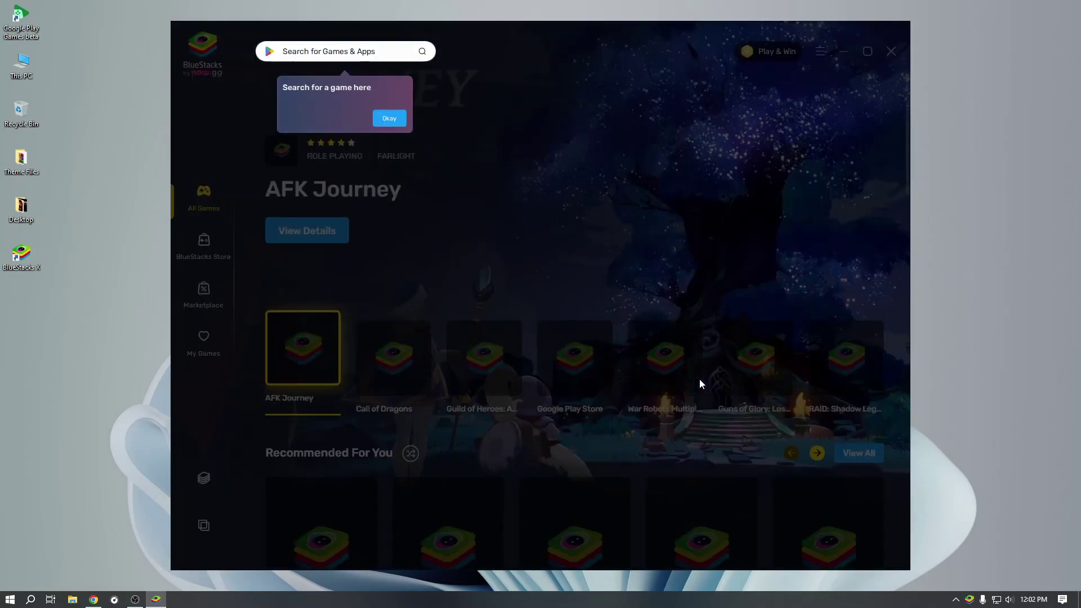
- Dismiss the introductory tips about game search and launching the App Player
text(Honkai: Star Rail)
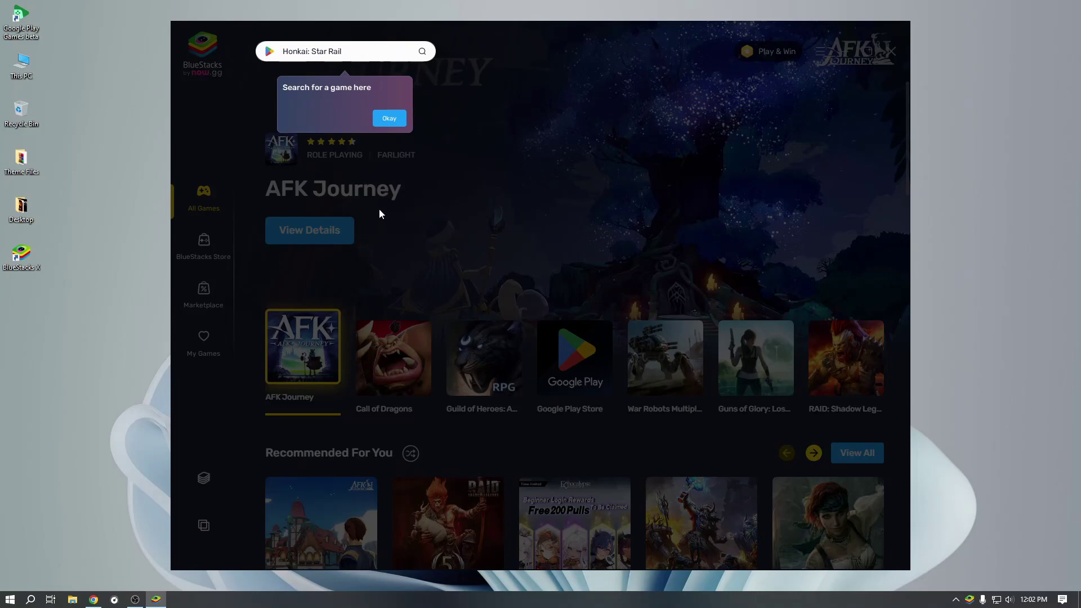
click(390, 122)
click(744, 244)
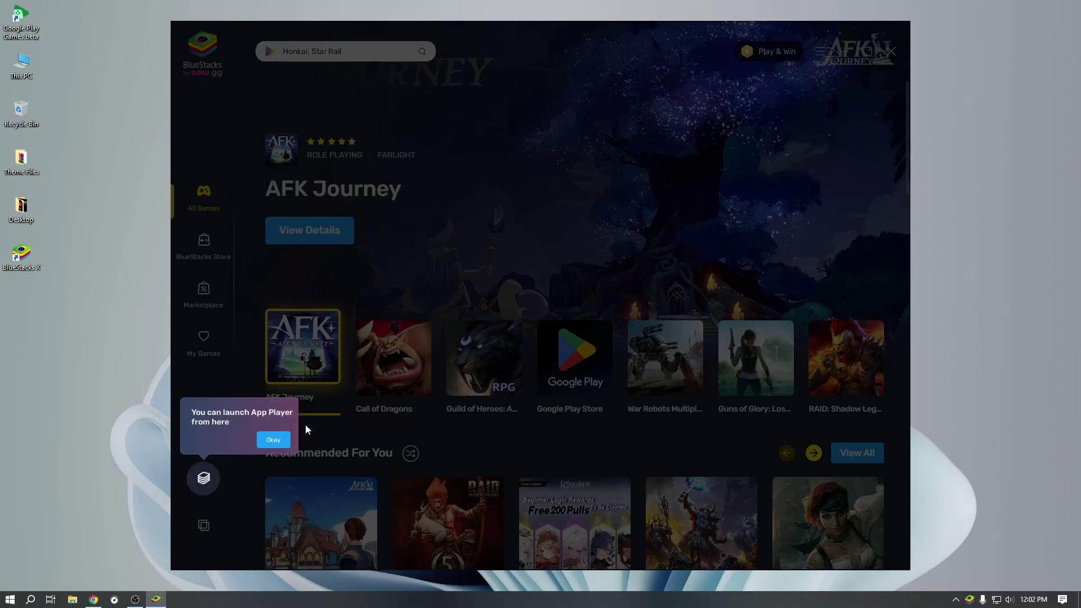
click(277, 445)
- Look through the game sections in the All Games catalogue and on the My Games page
scroll(454, 316, down, 7)
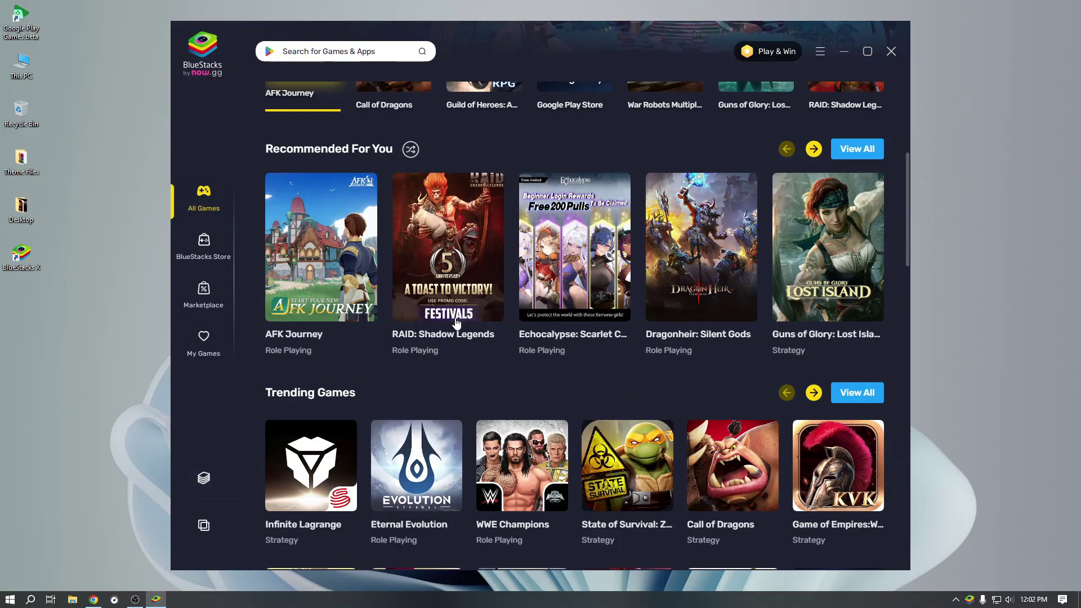
scroll(456, 327, down, 10)
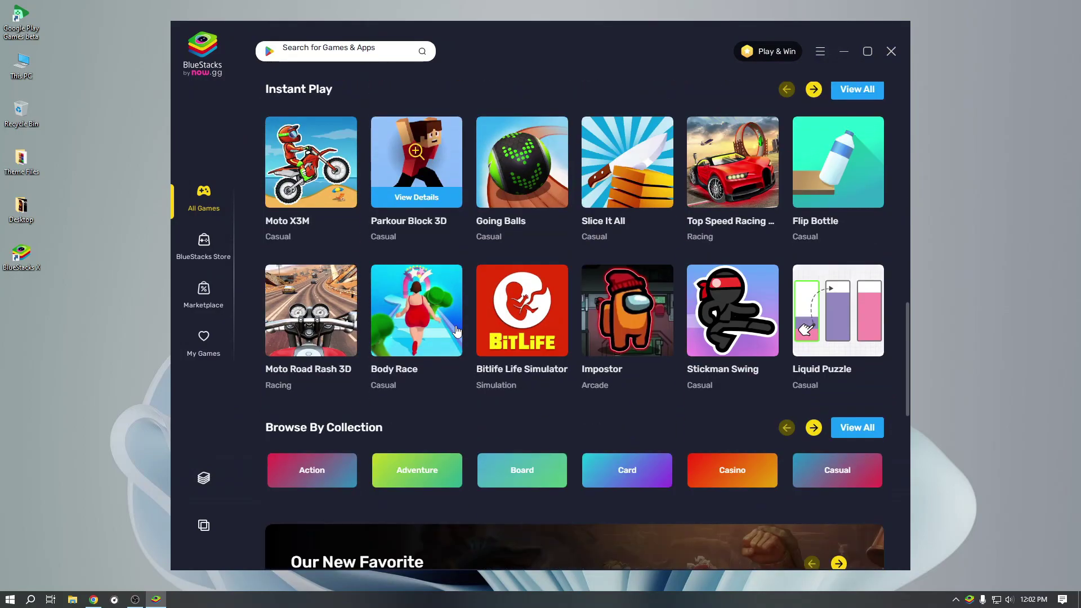
scroll(458, 331, down, 5)
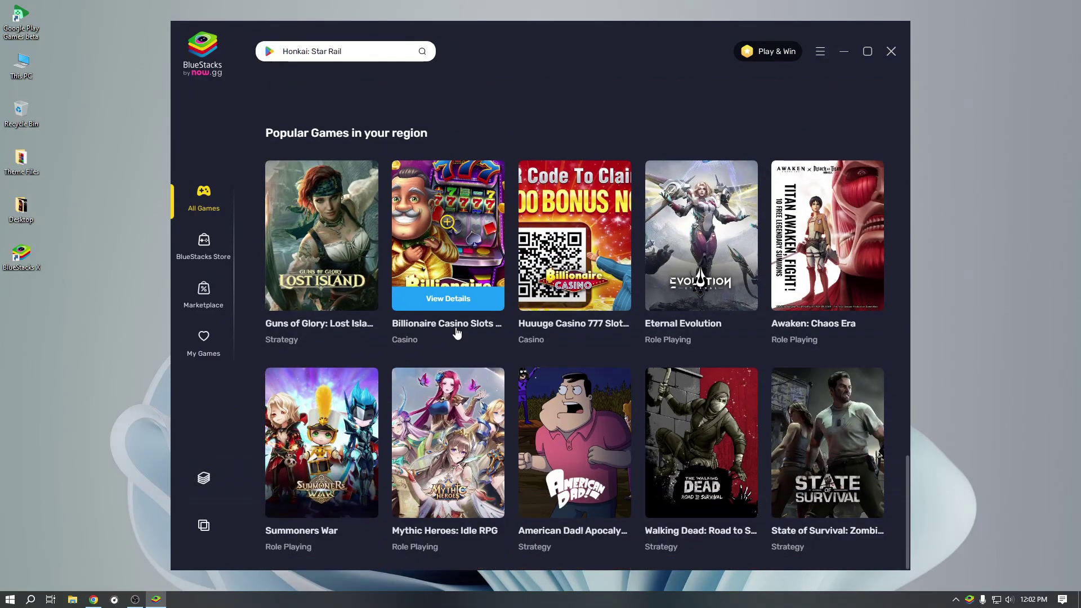
scroll(458, 334, up, 5)
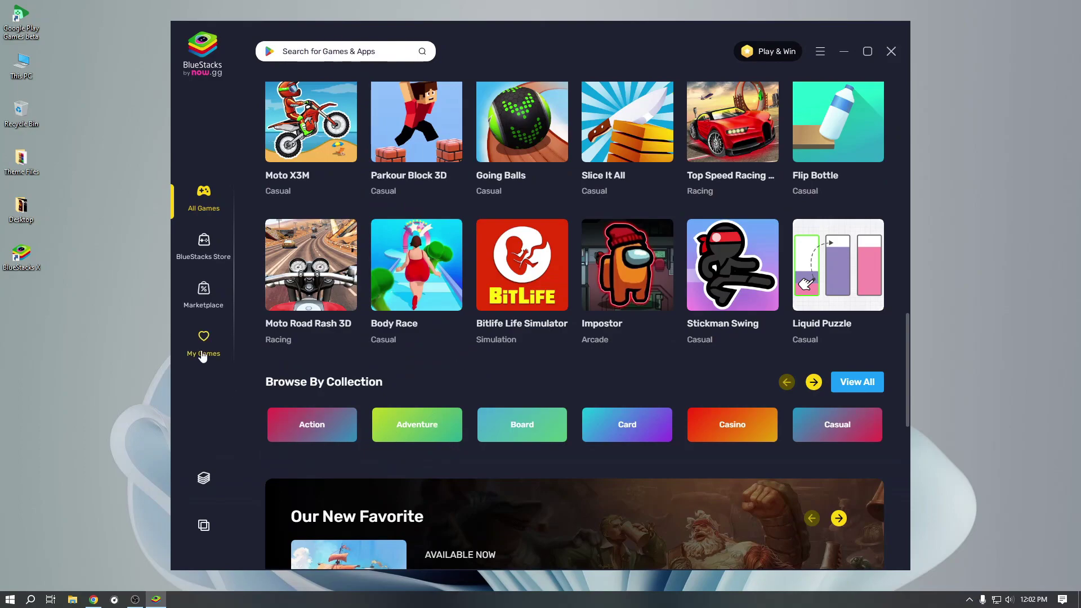
click(217, 360)
scroll(394, 357, down, 8)
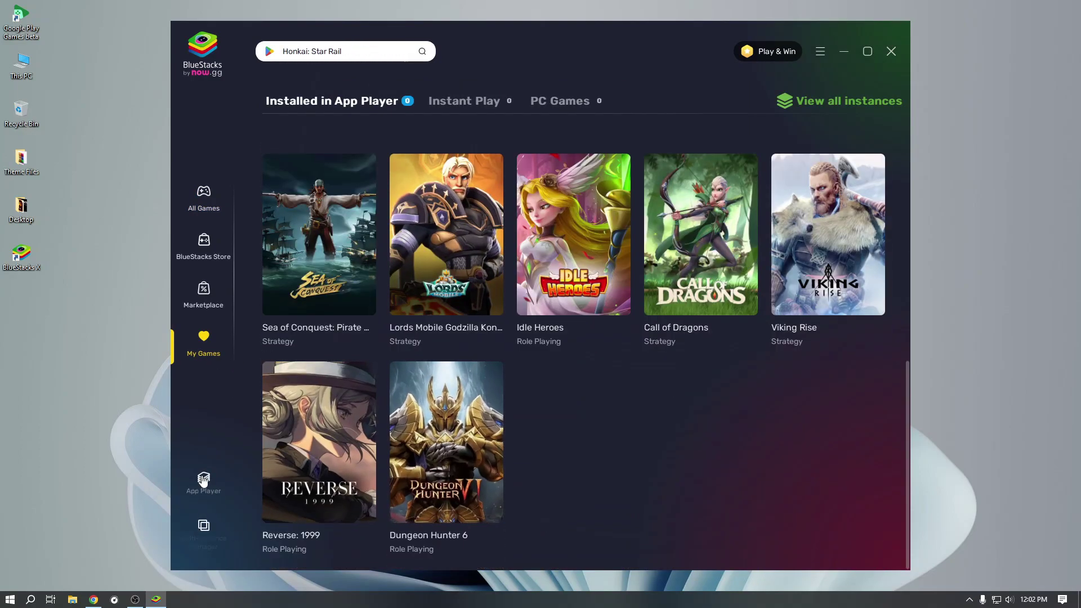
- Launch the BlueStacks App Player, check the Play Store sign-in page from the system apps, and return to the home screen
click(330, 492)
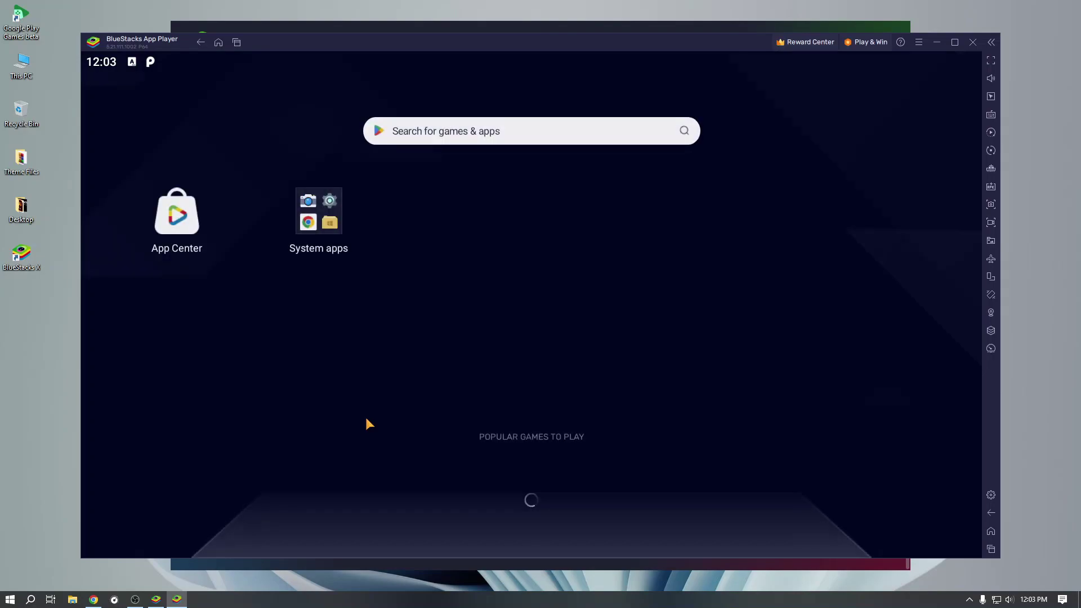
click(332, 232)
click(616, 292)
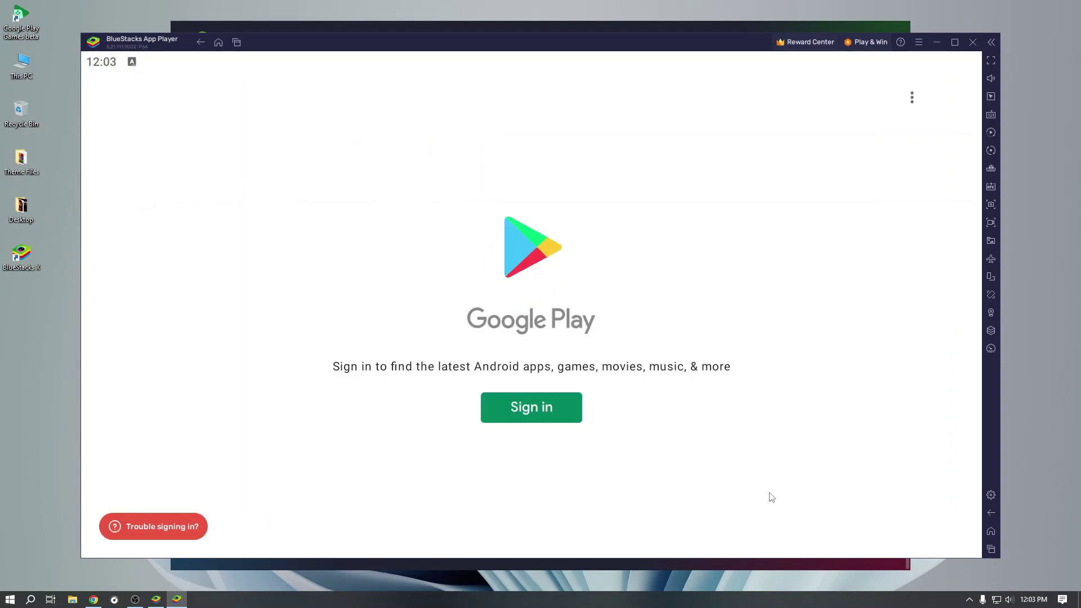
click(990, 514)
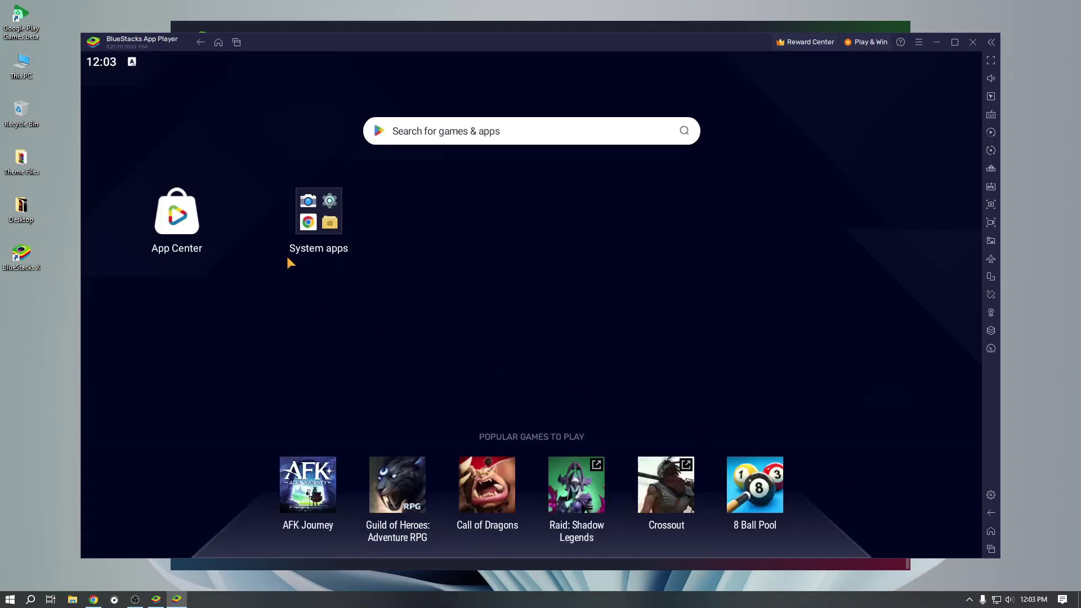
- Open the Android Settings from the system apps, review the available categories, and return to the home screen
click(314, 212)
click(452, 280)
scroll(495, 408, down, 2)
scroll(507, 433, up, 1)
scroll(504, 324, up, 2)
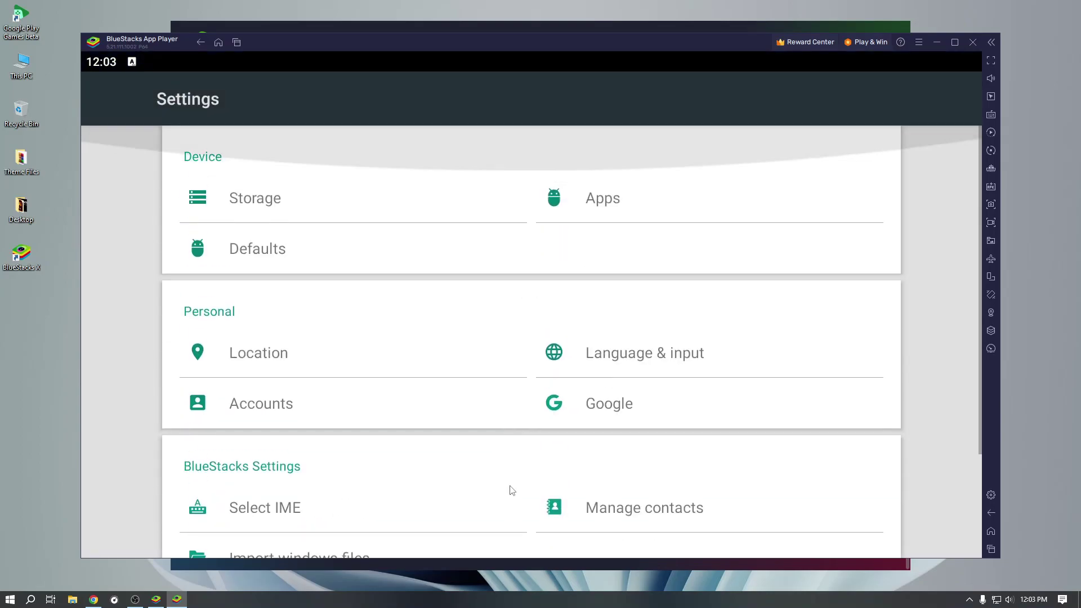
scroll(507, 379, down, 2)
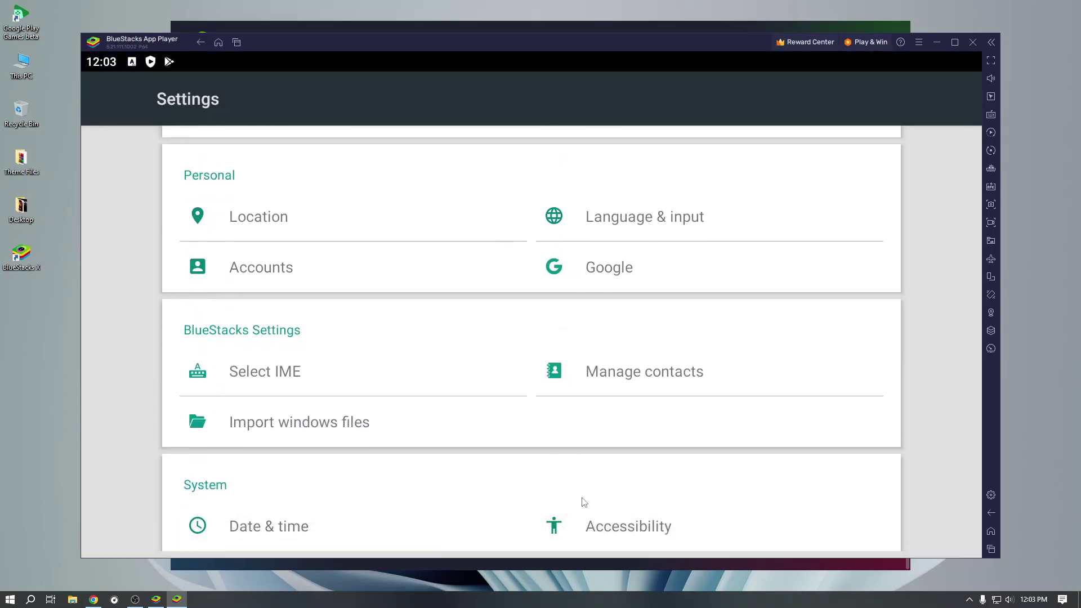
scroll(563, 490, up, 1)
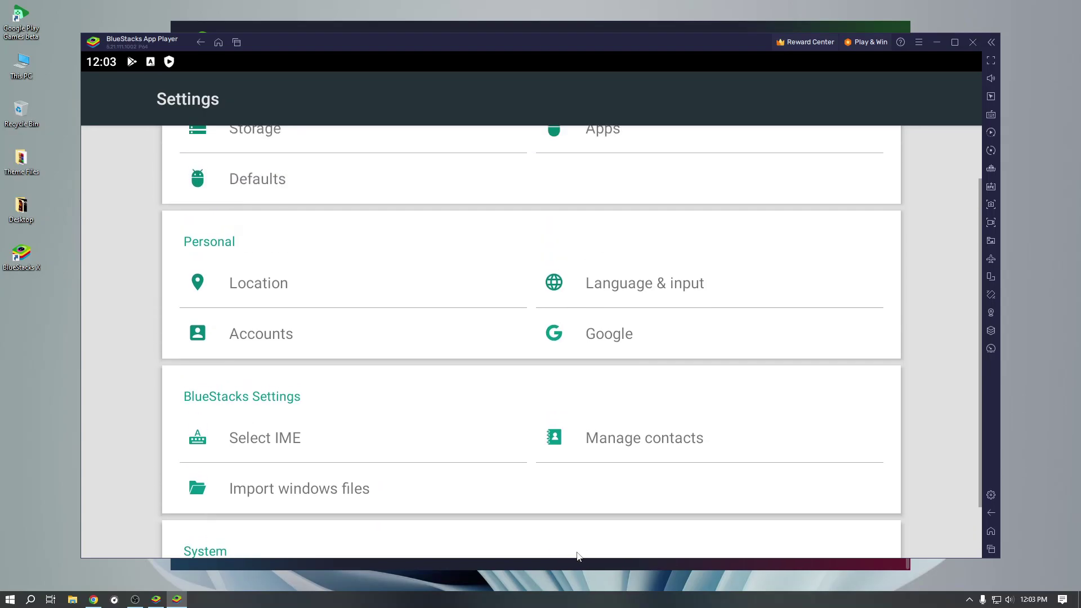
click(991, 514)
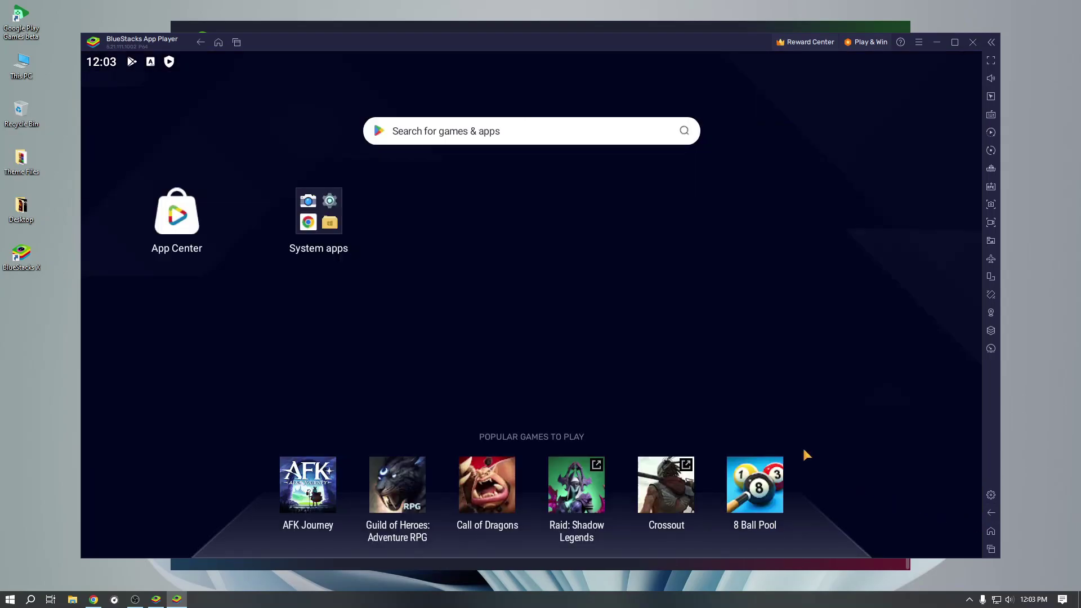
- Examine the CPU allocation options in the App Player's Performance settings and close the settings without changes
click(919, 43)
click(841, 63)
click(476, 178)
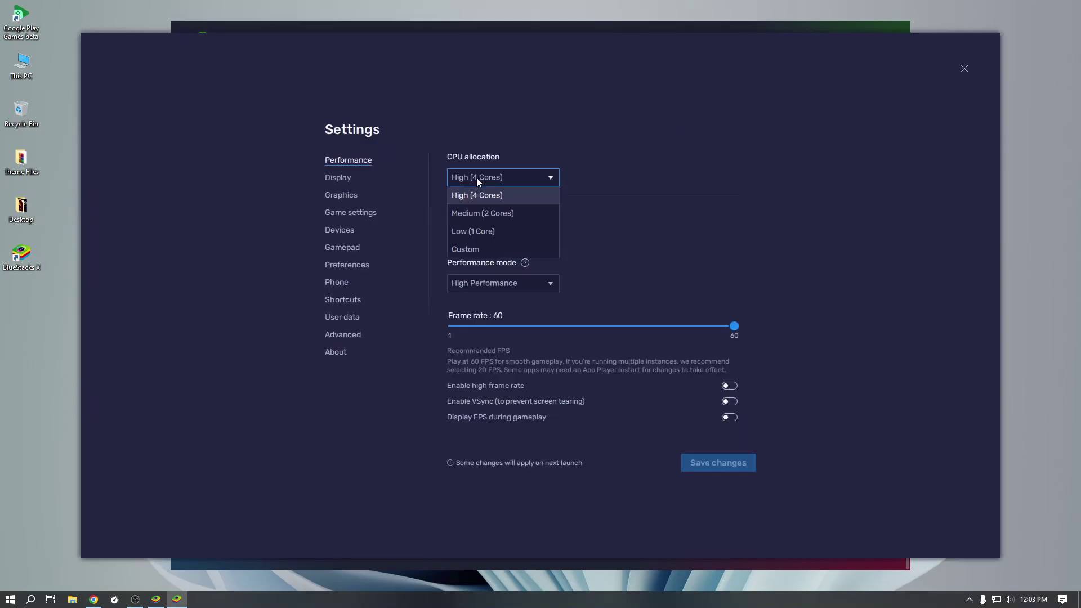
click(679, 198)
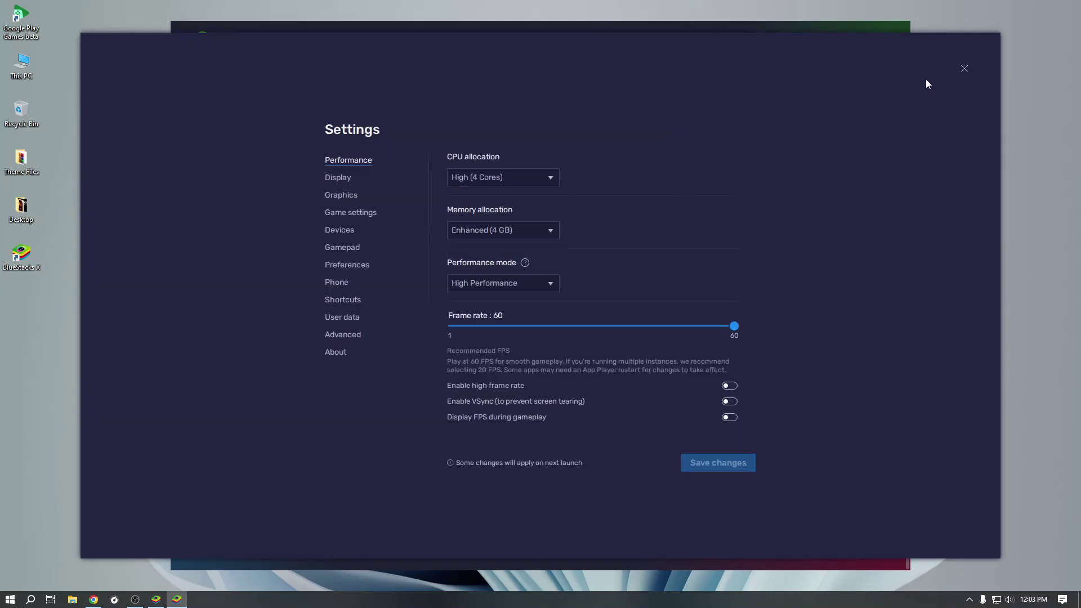
click(964, 70)
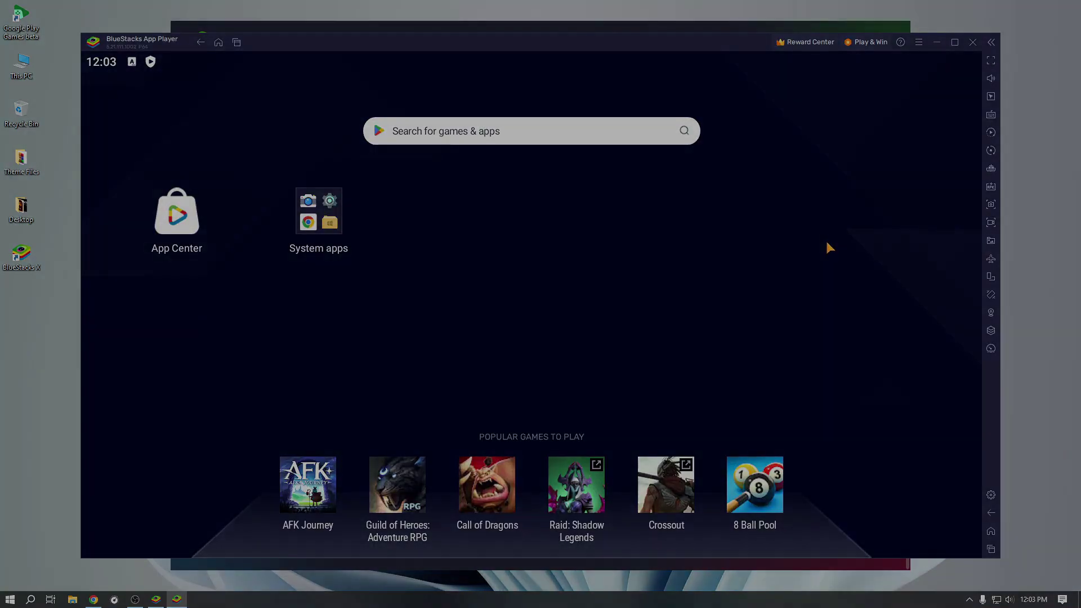